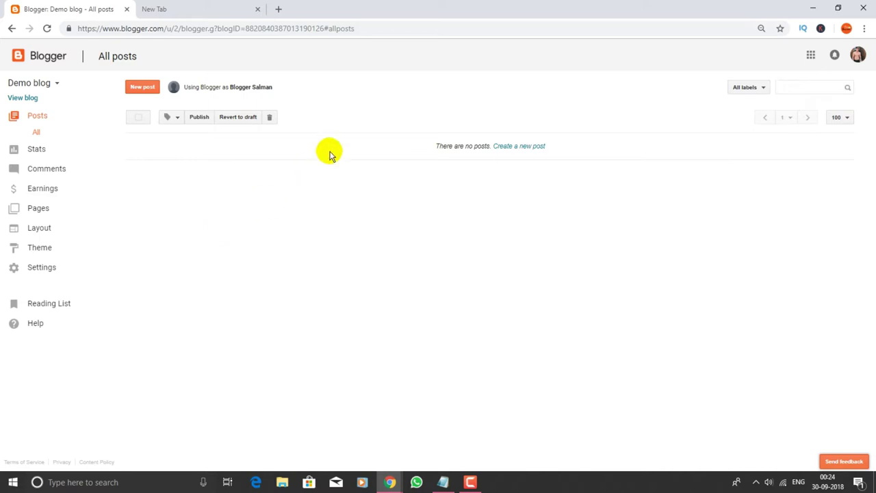
- View the live Demo blog site, look over its home page layout, and close it
{"action": "left_click", "coordinate": [58, 82]}
{"action": "left_click", "coordinate": [254, 224]}
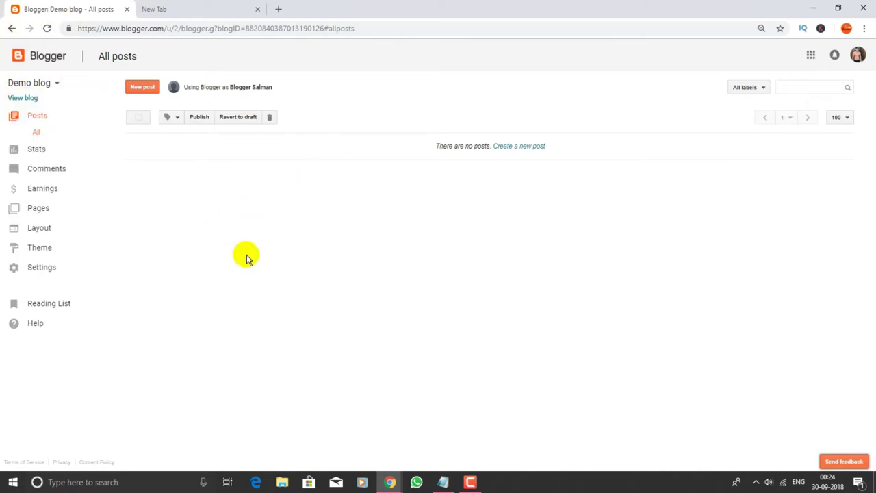
{"action": "left_click", "coordinate": [33, 100]}
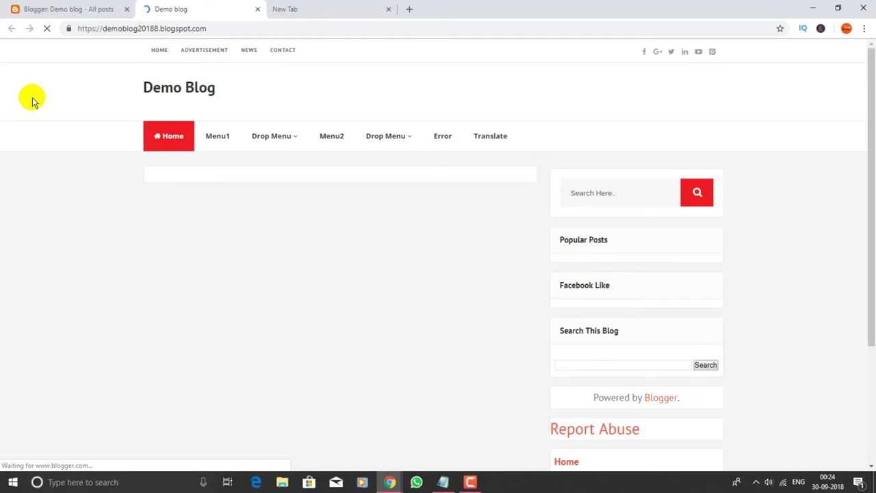
{"action": "scroll", "coordinate": [391, 286], "scroll_direction": "down", "scroll_amount": 3}
{"action": "scroll", "coordinate": [455, 390], "scroll_direction": "up", "scroll_amount": 3}
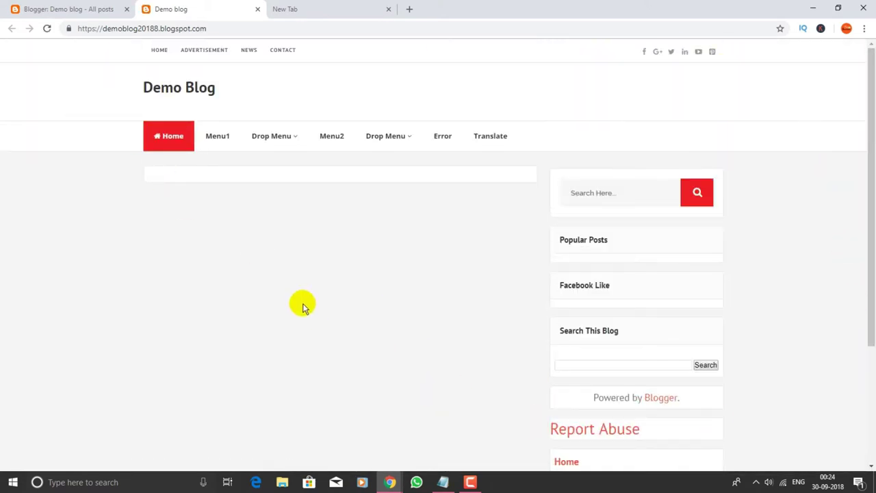
{"action": "scroll", "coordinate": [322, 267], "scroll_direction": "down", "scroll_amount": 3}
{"action": "scroll", "coordinate": [525, 237], "scroll_direction": "up", "scroll_amount": 5}
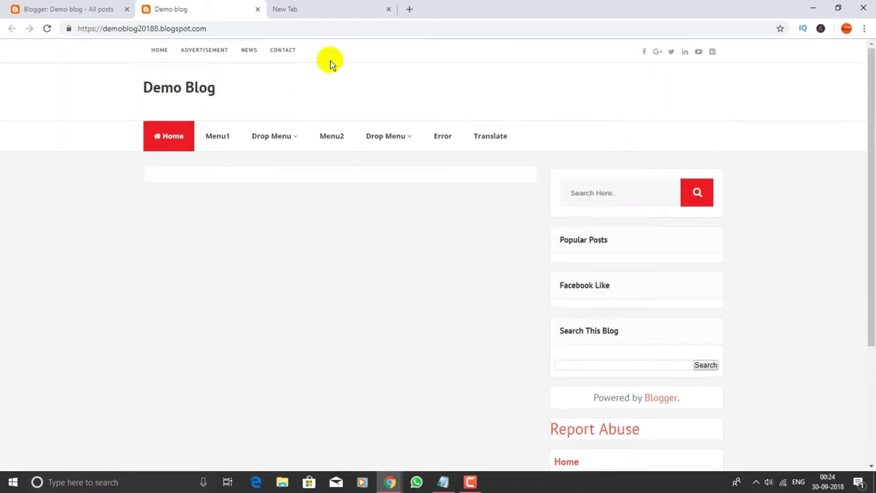
{"action": "left_click", "coordinate": [257, 9]}
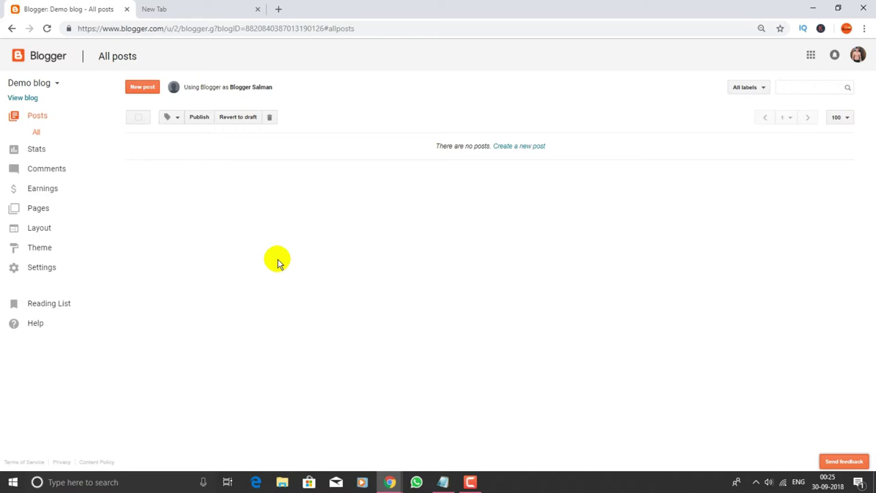
- Reopen the live blog, examine its sidebar widgets down to the About Me section, and return to the dashboard
{"action": "left_click", "coordinate": [33, 99]}
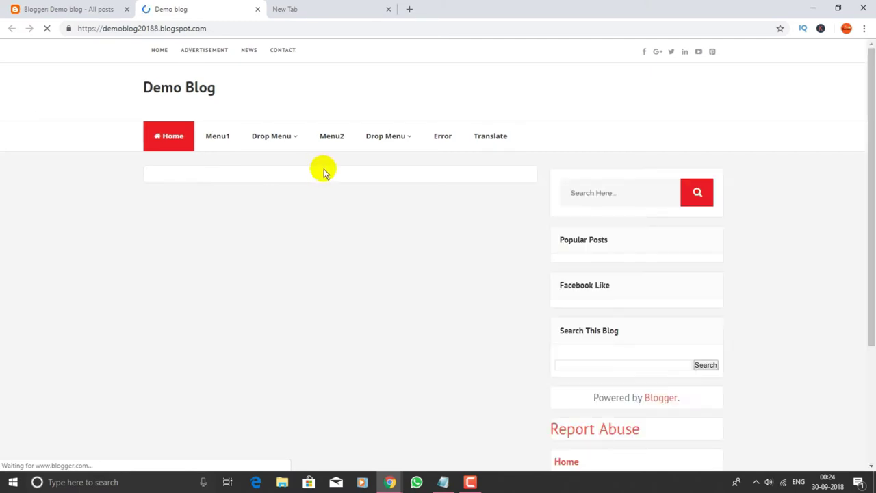
{"action": "scroll", "coordinate": [454, 386], "scroll_direction": "down", "scroll_amount": 3}
{"action": "scroll", "coordinate": [457, 387], "scroll_direction": "up", "scroll_amount": 3}
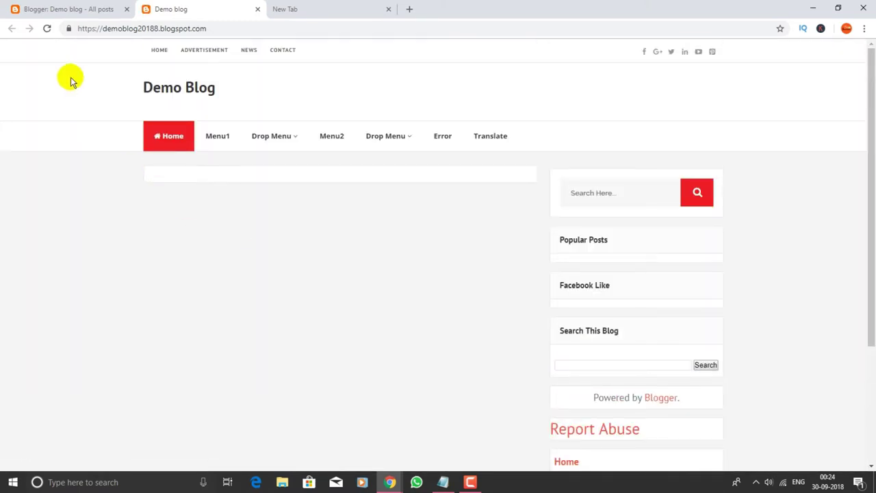
{"action": "scroll", "coordinate": [315, 273], "scroll_direction": "down", "scroll_amount": 5}
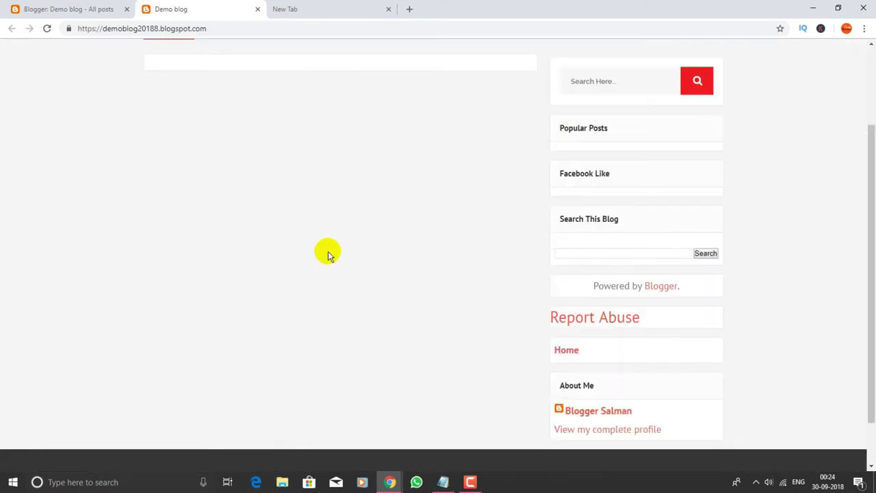
{"action": "key", "text": "ctrl+w"}
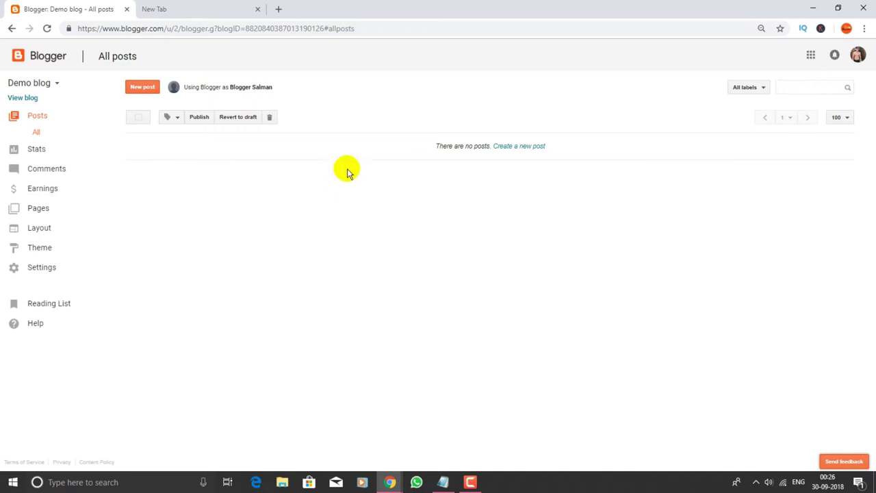
- Open the blog's Search preferences settings and locate the Description entry under Meta tags
{"action": "left_click", "coordinate": [53, 269]}
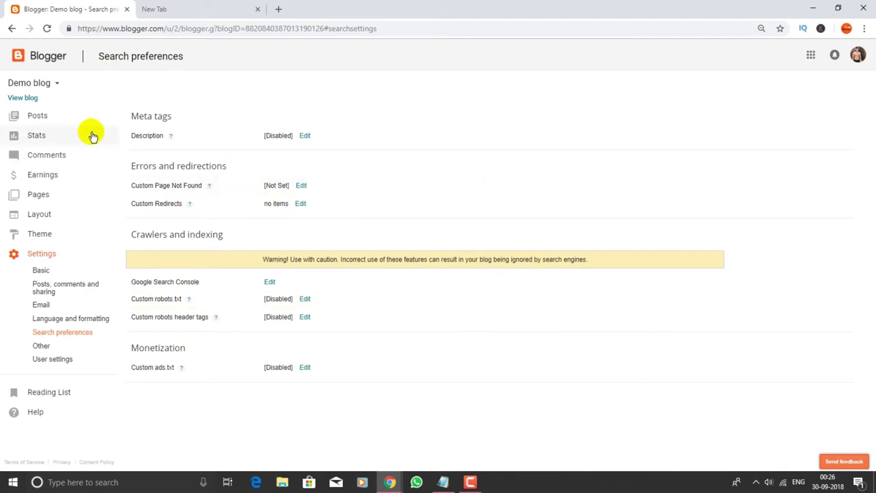
{"action": "left_click_drag", "start_coordinate": [129, 113], "coordinate": [173, 115]}
{"action": "left_click", "coordinate": [231, 94]}
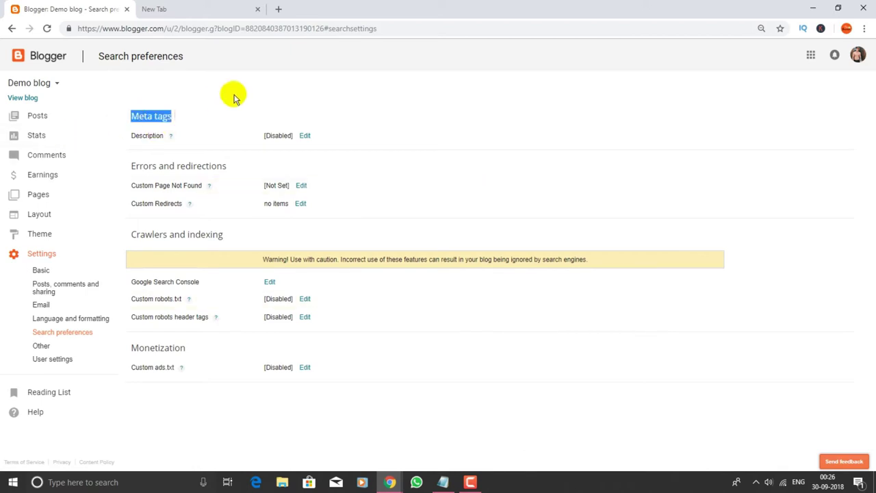
{"action": "left_click", "coordinate": [152, 133]}
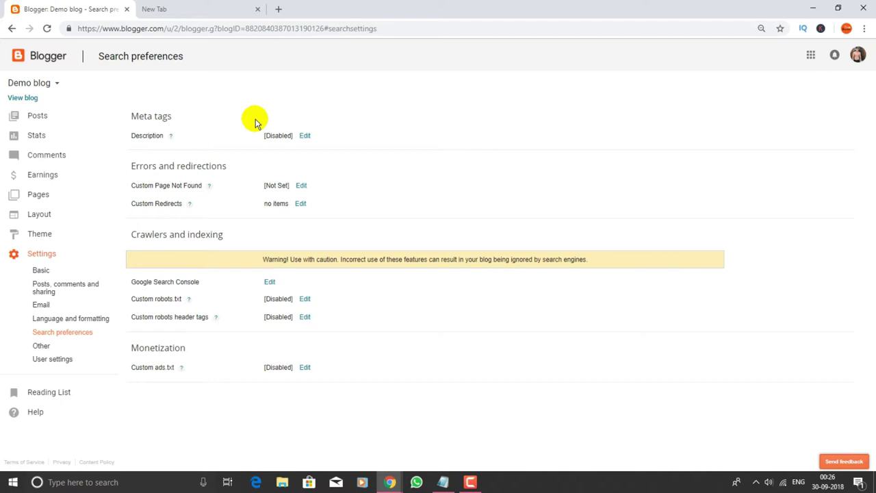
- Open Google in a new browser tab and search for "how to make money"
{"action": "left_click", "coordinate": [279, 11]}
{"action": "type", "text": "g"}
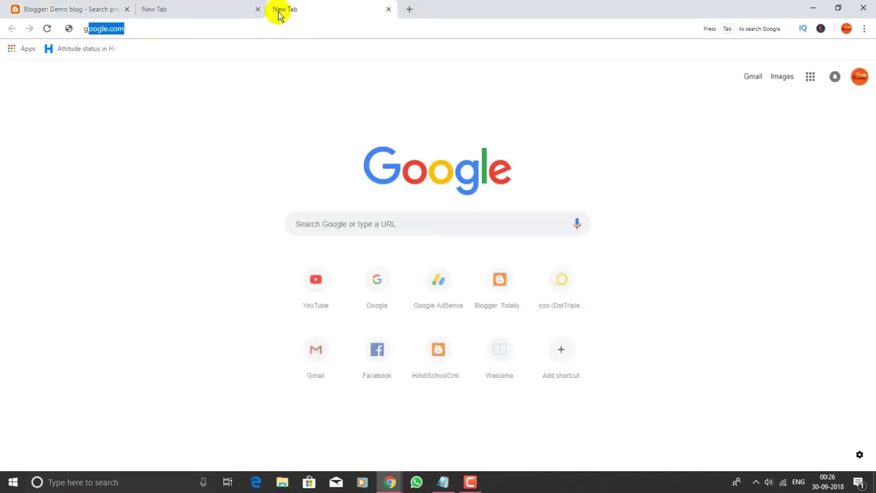
{"action": "type", "text": "oo"}
{"action": "key", "text": "Return"}
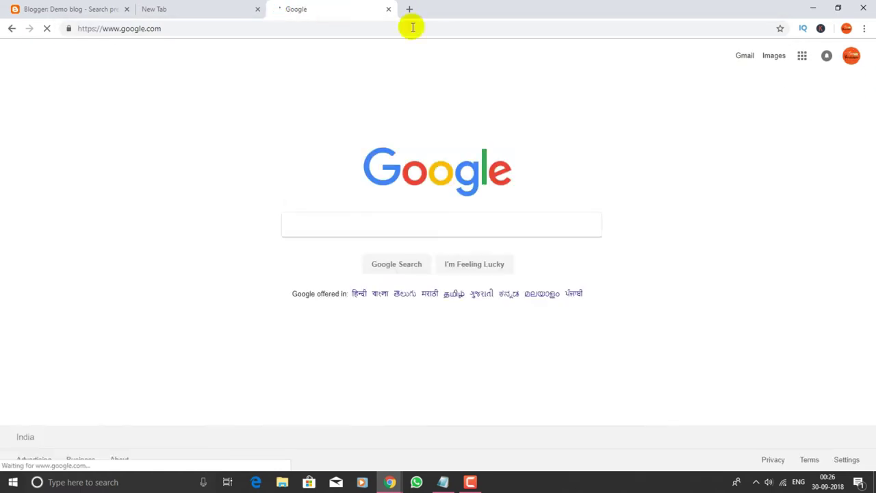
{"action": "left_click", "coordinate": [305, 222]}
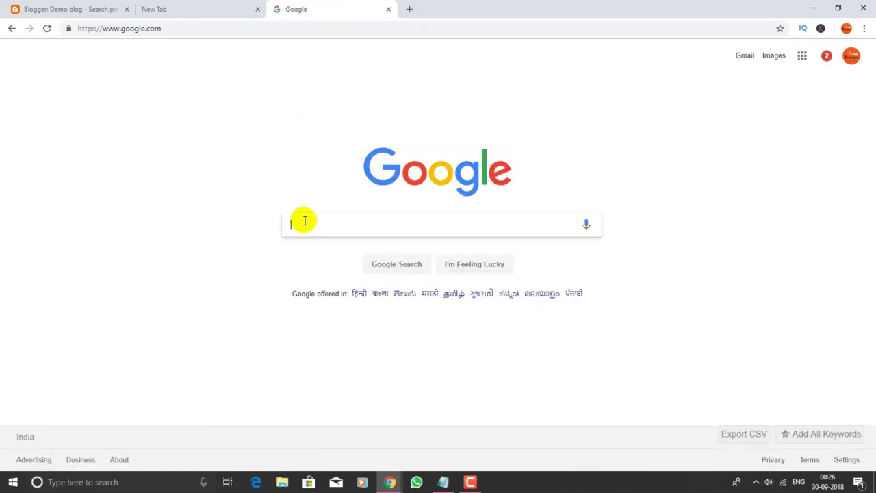
{"action": "type", "text": "how to make money"}
{"action": "key", "text": "Return"}
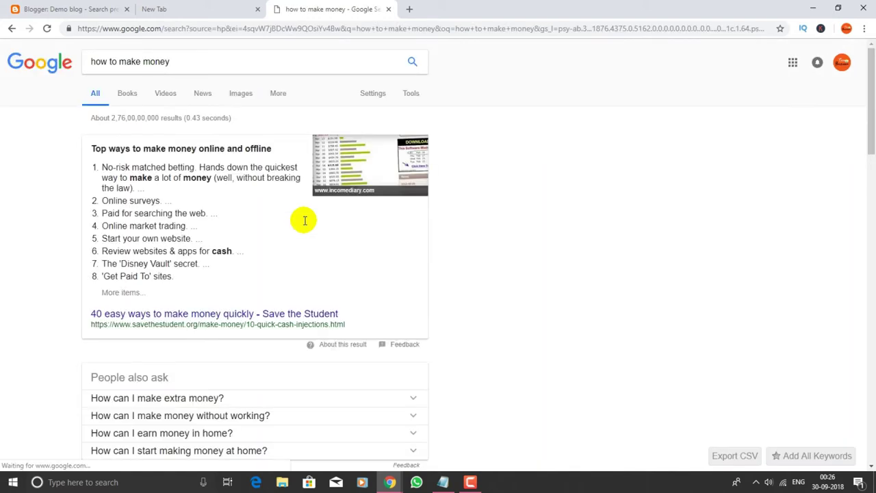
- Examine the description snippets shown beneath the result titles, starting with the Save the Student result
{"action": "scroll", "coordinate": [303, 219], "scroll_direction": "down", "scroll_amount": 7}
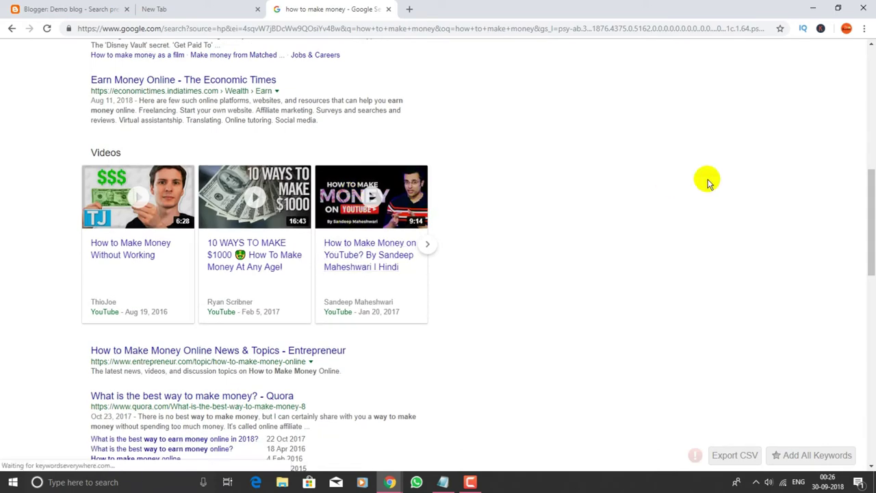
{"action": "scroll", "coordinate": [708, 180], "scroll_direction": "up", "scroll_amount": 2}
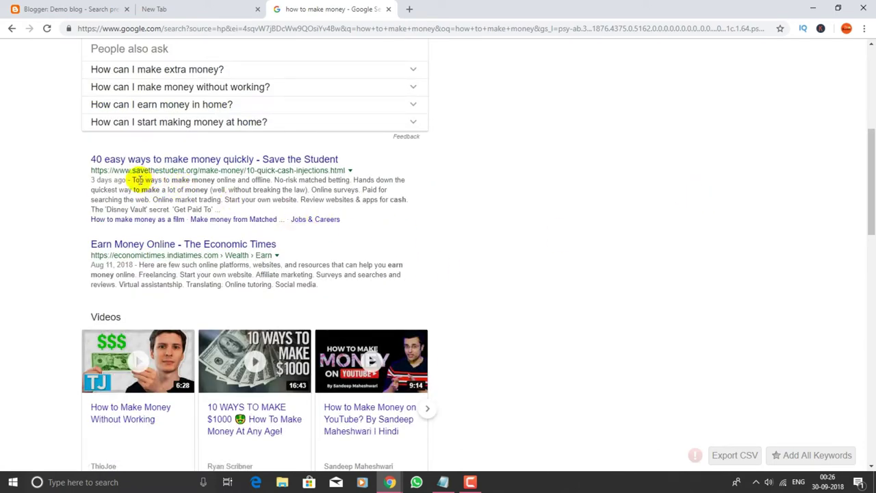
{"action": "left_click_drag", "start_coordinate": [140, 180], "coordinate": [411, 210]}
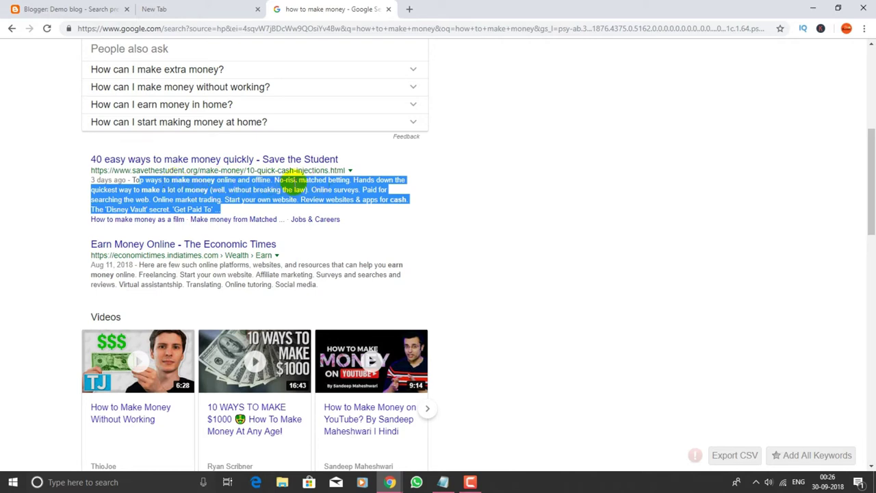
{"action": "left_click", "coordinate": [299, 182]}
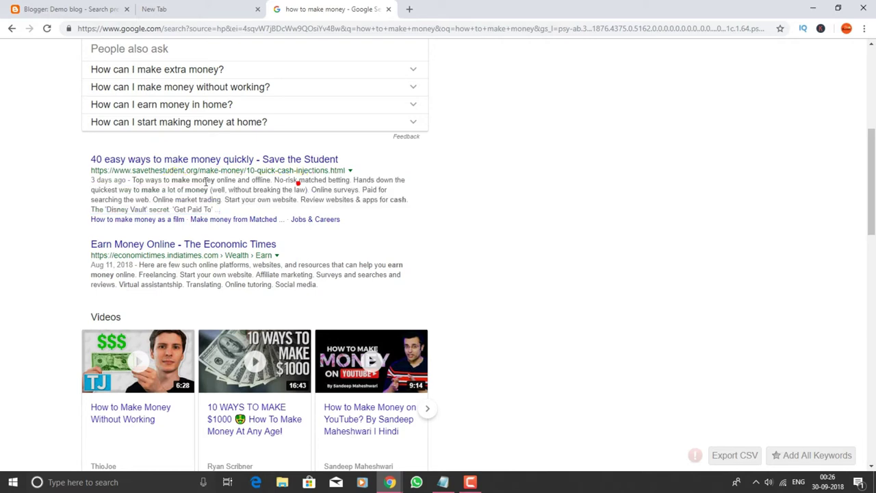
{"action": "left_click_drag", "start_coordinate": [133, 179], "coordinate": [219, 208]}
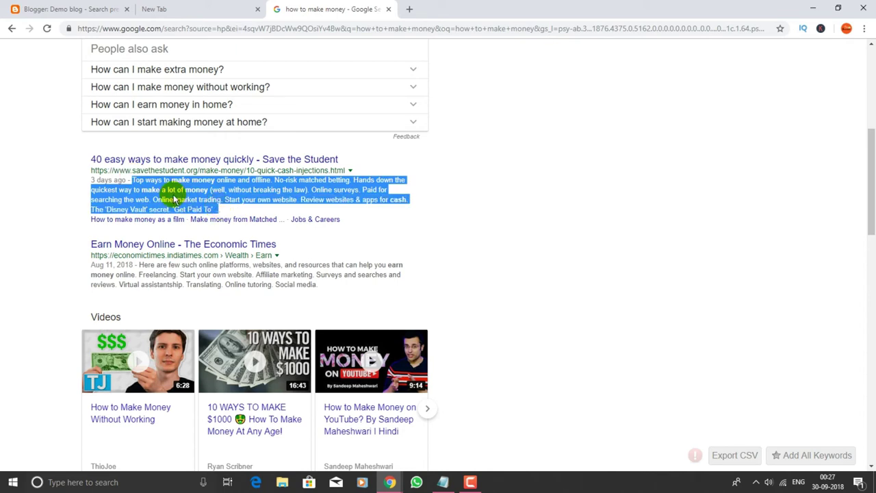
{"action": "left_click", "coordinate": [59, 274]}
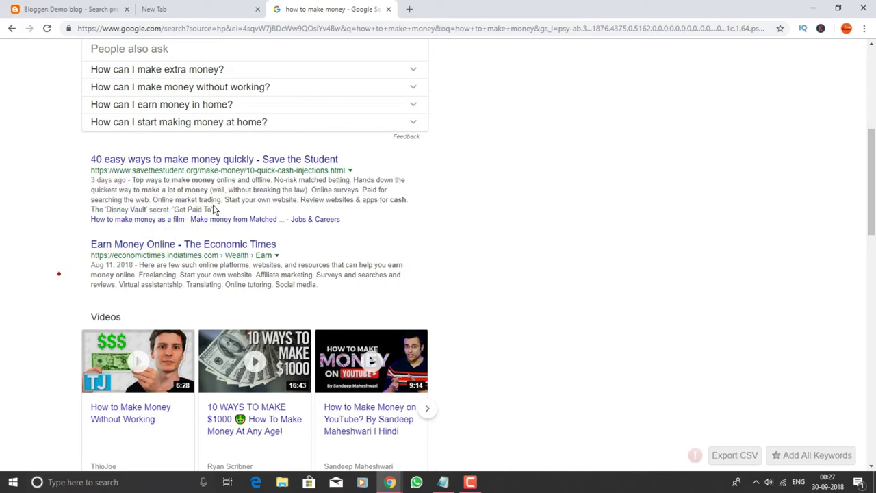
{"action": "scroll", "coordinate": [231, 199], "scroll_direction": "down", "scroll_amount": 2}
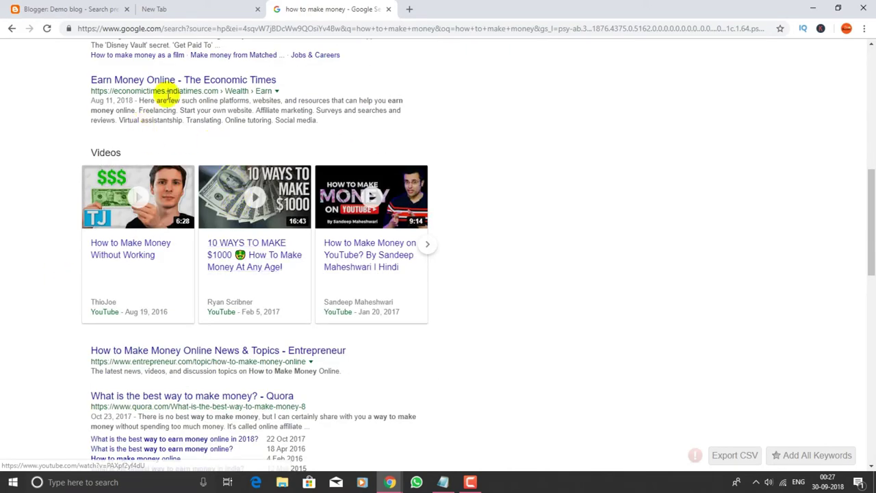
{"action": "scroll", "coordinate": [356, 137], "scroll_direction": "down", "scroll_amount": 5}
- Return to the blog's search preferences and enable the meta tag search description, ready for entering its text
{"action": "key", "text": "ctrl+1"}
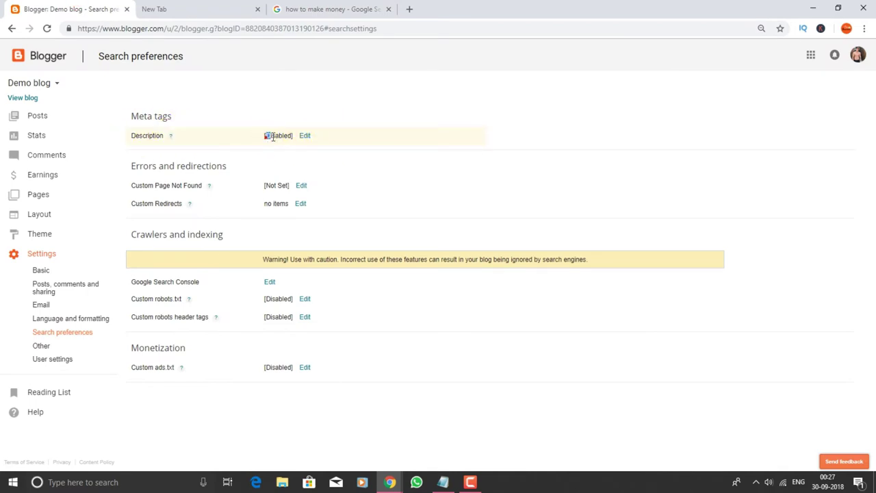
{"action": "left_click_drag", "start_coordinate": [266, 135], "coordinate": [293, 135]}
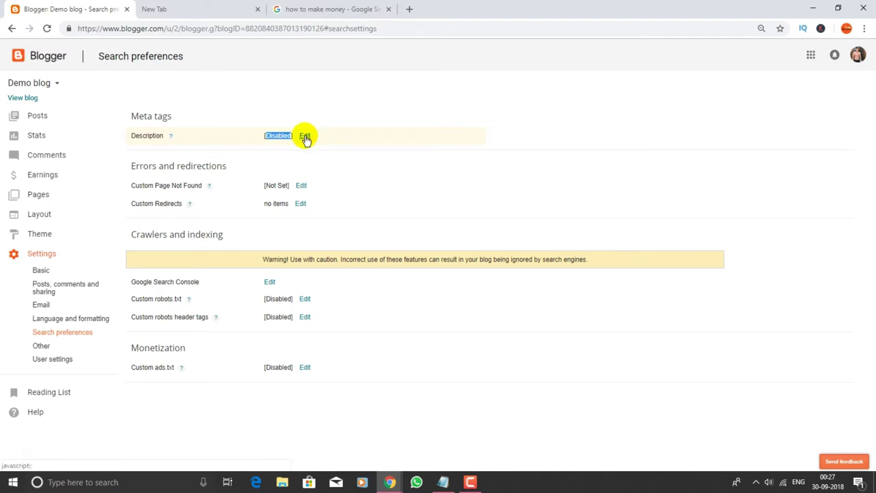
{"action": "left_click", "coordinate": [306, 135]}
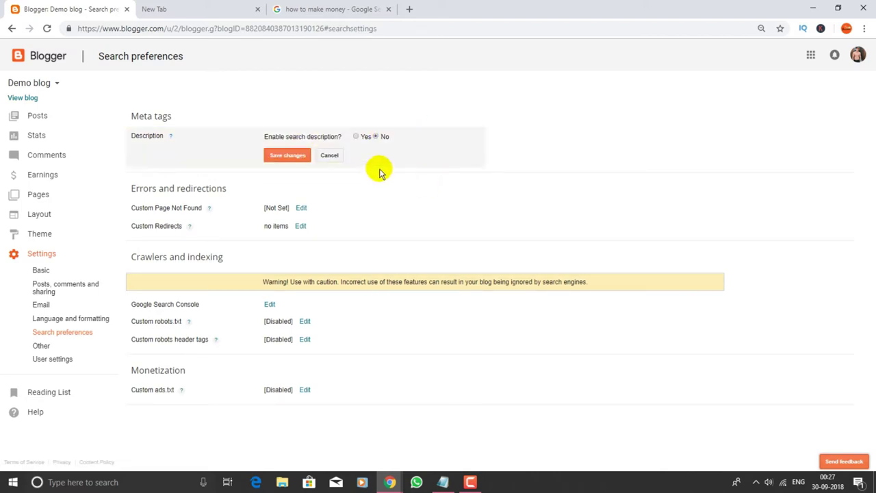
{"action": "left_click", "coordinate": [355, 137]}
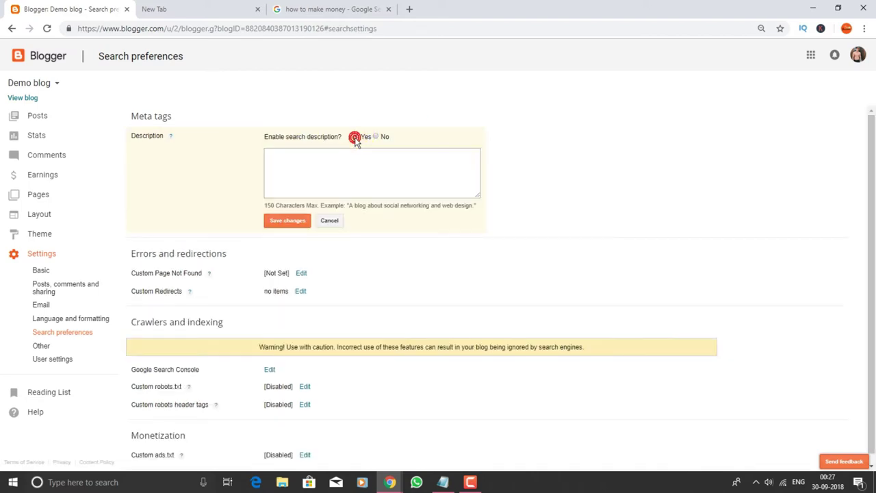
{"action": "left_click", "coordinate": [391, 164]}
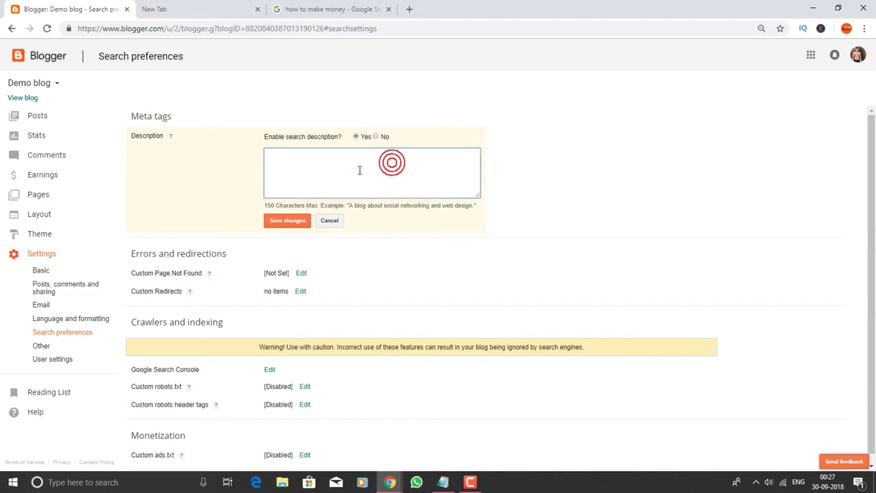
{"action": "left_click_drag", "start_coordinate": [265, 204], "coordinate": [328, 204]}
{"action": "left_click", "coordinate": [351, 204]}
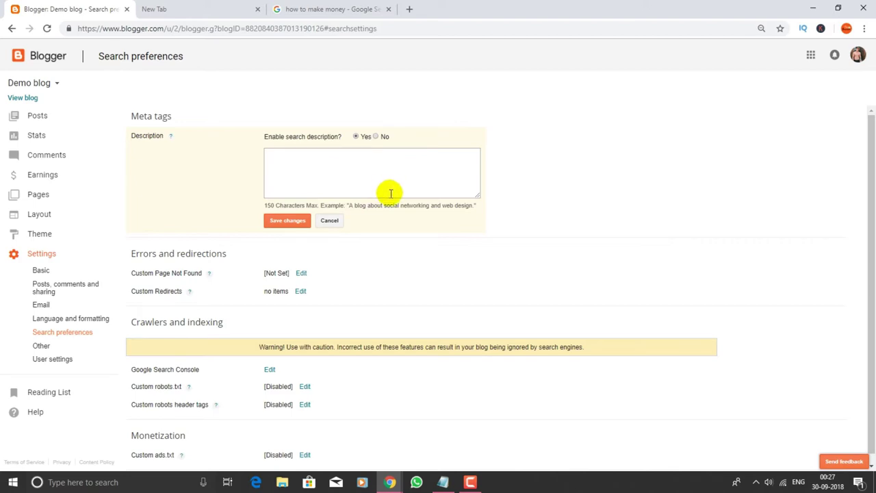
{"action": "left_click", "coordinate": [389, 184]}
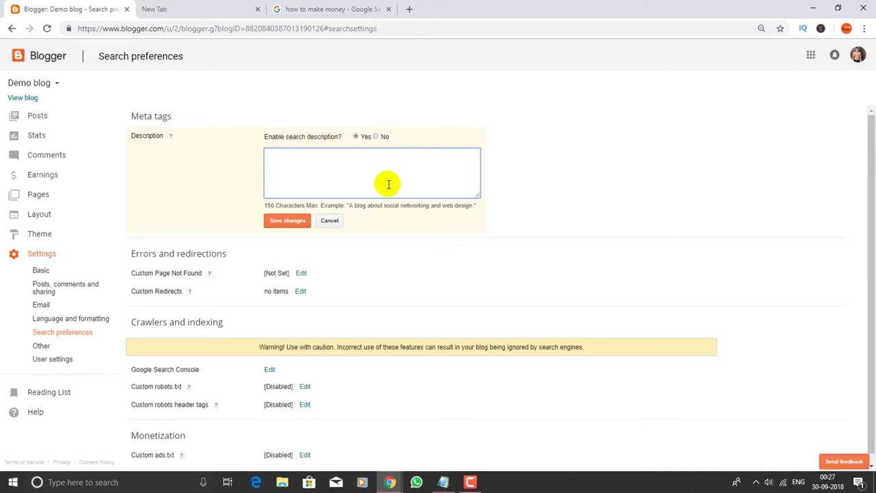
- Copy the entire keyword list from the Notepad file and paste it into the blog's search description
{"action": "left_click", "coordinate": [443, 482]}
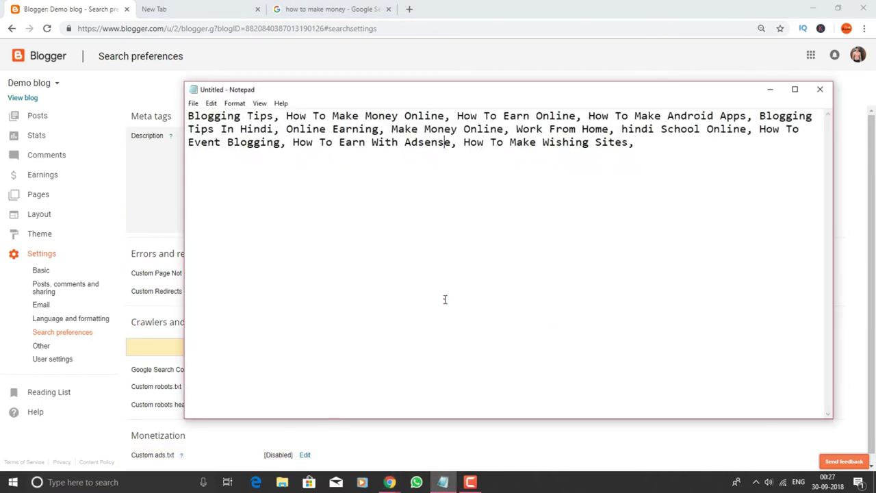
{"action": "key", "text": "ctrl+a"}
{"action": "key", "text": "Right"}
{"action": "key", "text": "ctrl+a"}
{"action": "key", "text": "ctrl+c"}
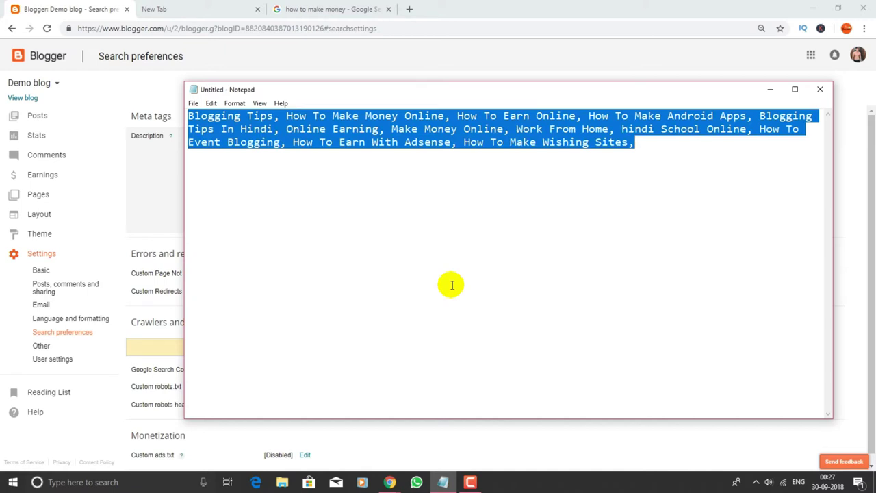
{"action": "left_click", "coordinate": [770, 91]}
{"action": "right_click", "coordinate": [369, 171]}
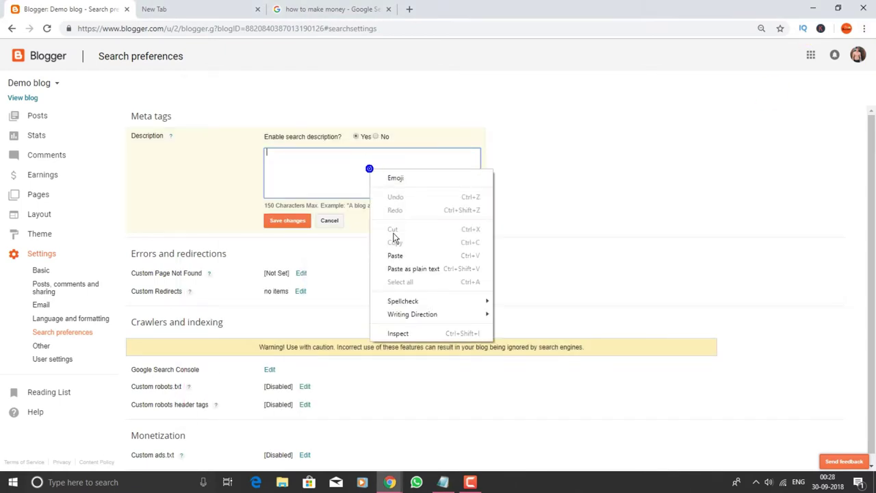
{"action": "left_click", "coordinate": [395, 256]}
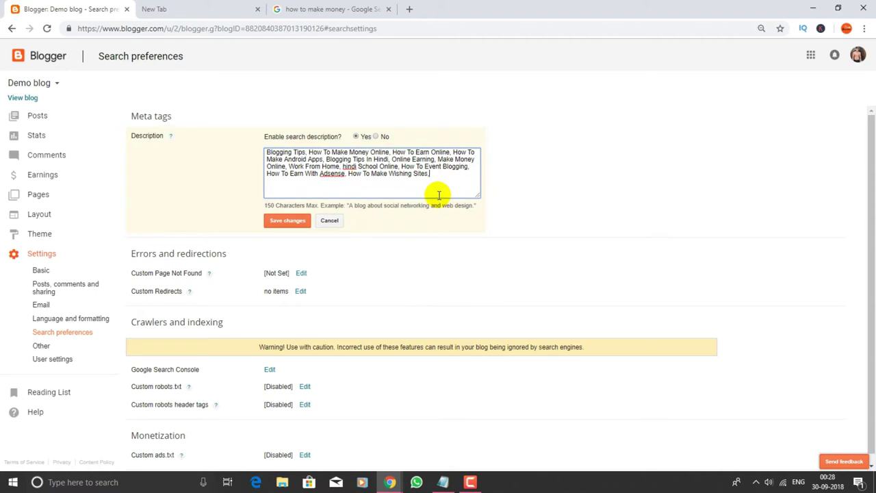
{"action": "double_click", "coordinate": [271, 152]}
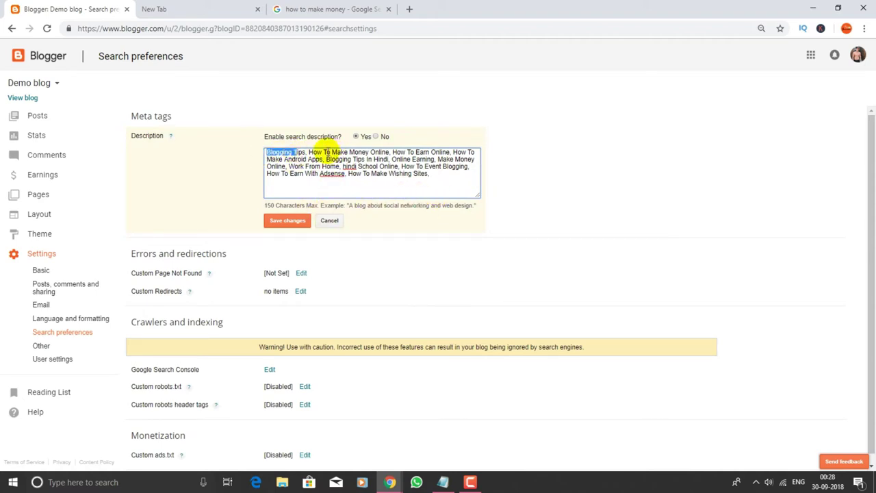
- Review the pasted keywords in the blog's search description and save the description
{"action": "left_click", "coordinate": [409, 151]}
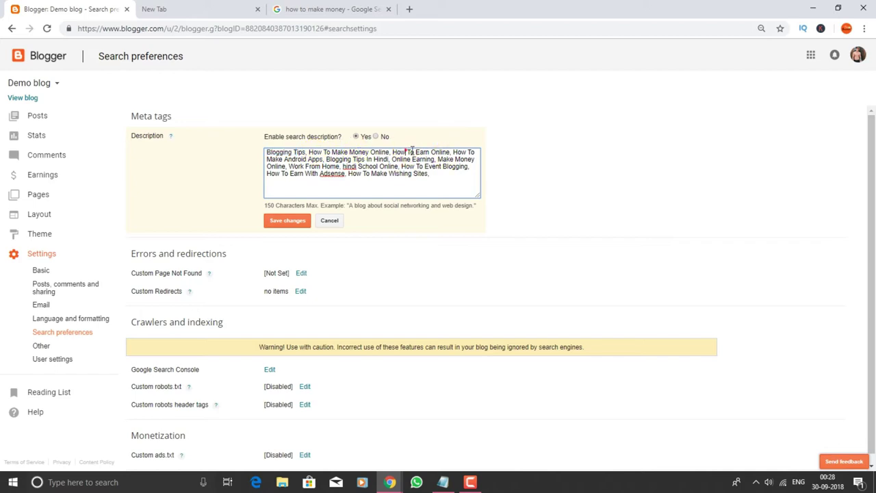
{"action": "left_click_drag", "start_coordinate": [409, 152], "coordinate": [449, 151]}
{"action": "left_click", "coordinate": [452, 151]}
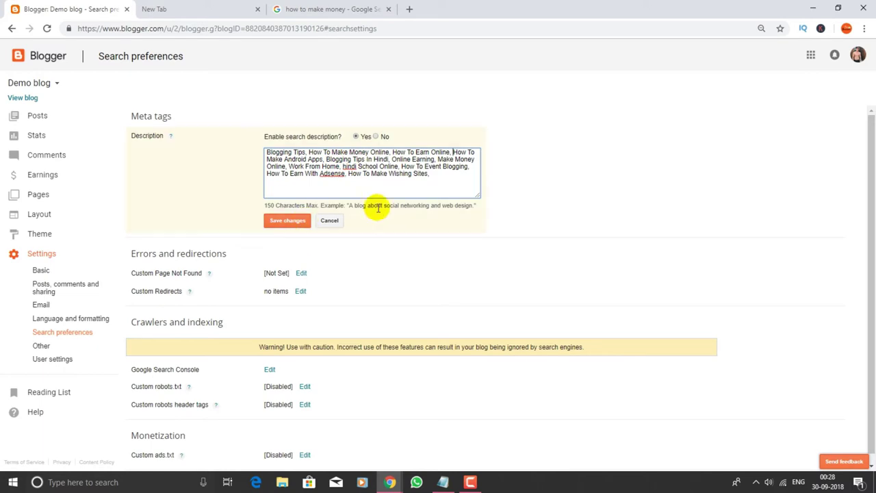
{"action": "left_click", "coordinate": [435, 194]}
{"action": "left_click", "coordinate": [434, 194]}
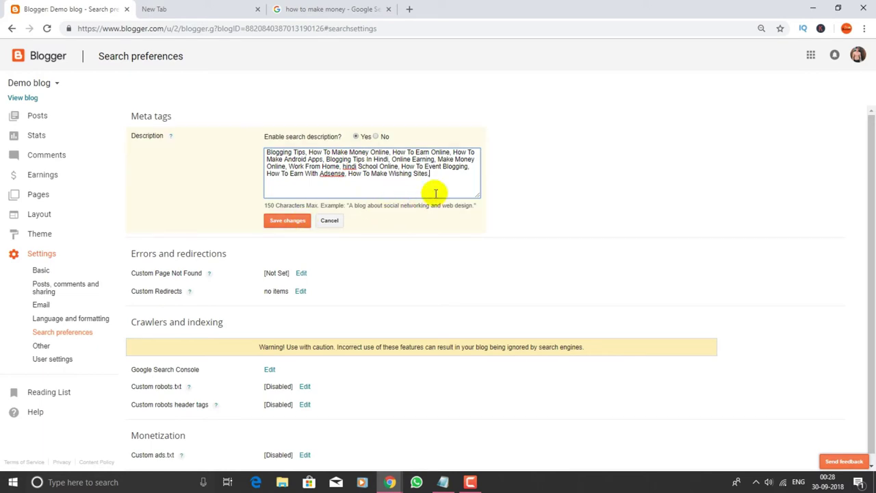
{"action": "left_click", "coordinate": [292, 220]}
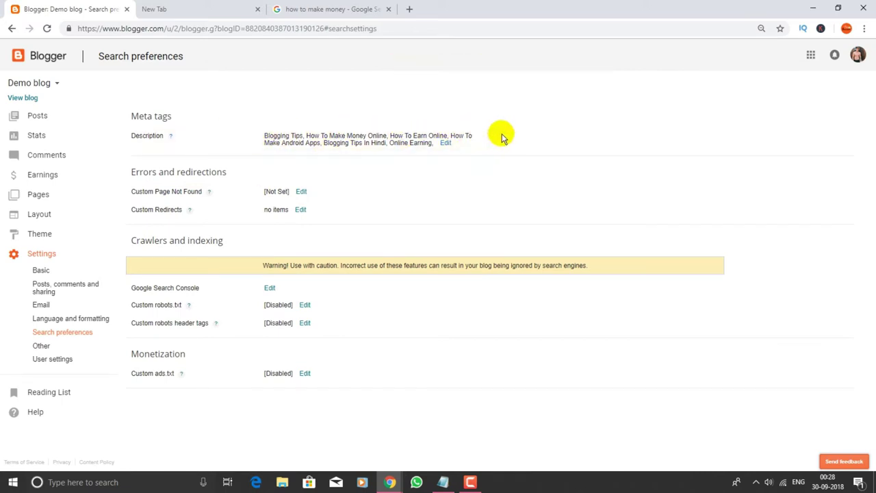
- Check the live blog, close it, and change the blog's title to "How To Make Money" in the basic settings
{"action": "left_click", "coordinate": [23, 102]}
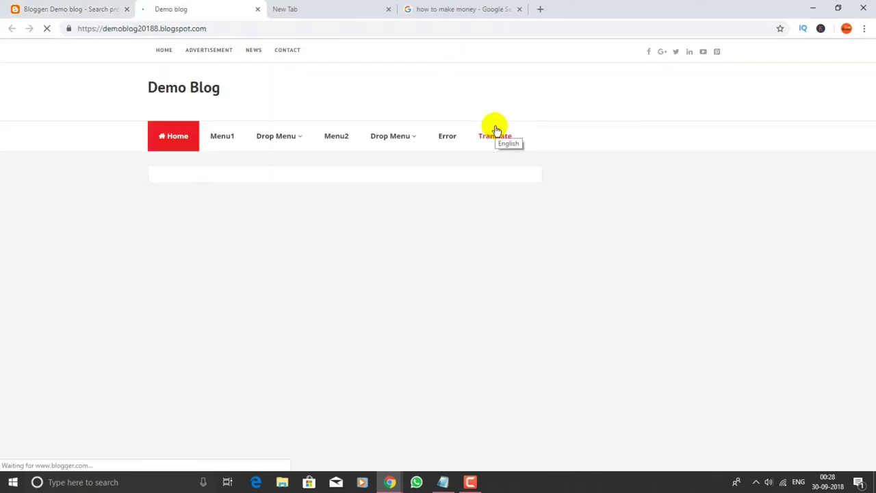
{"action": "left_click", "coordinate": [258, 9]}
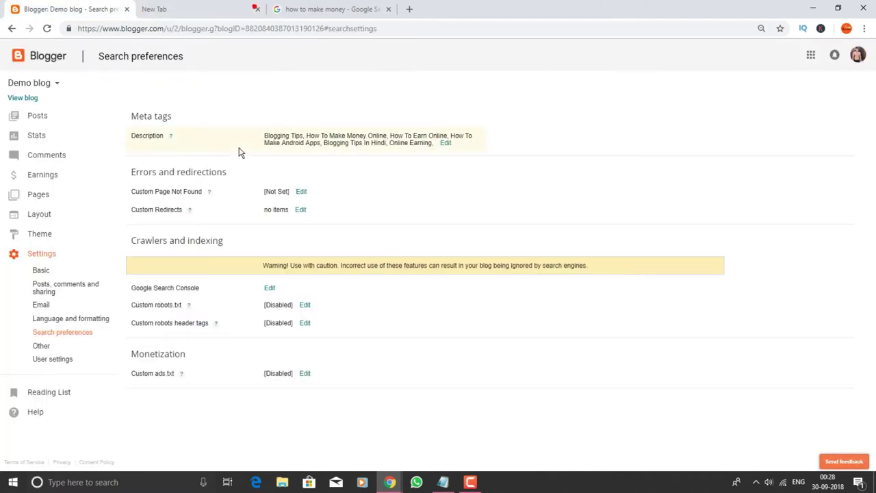
{"action": "left_click", "coordinate": [40, 270]}
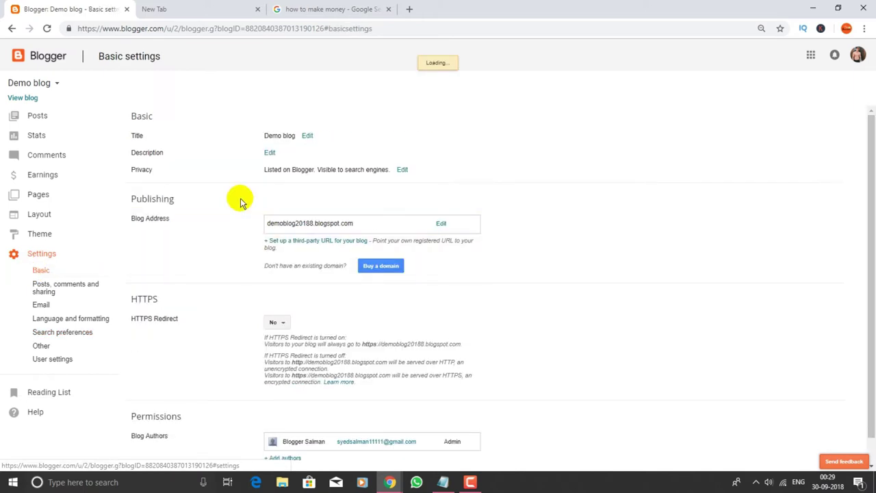
{"action": "left_click", "coordinate": [308, 136]}
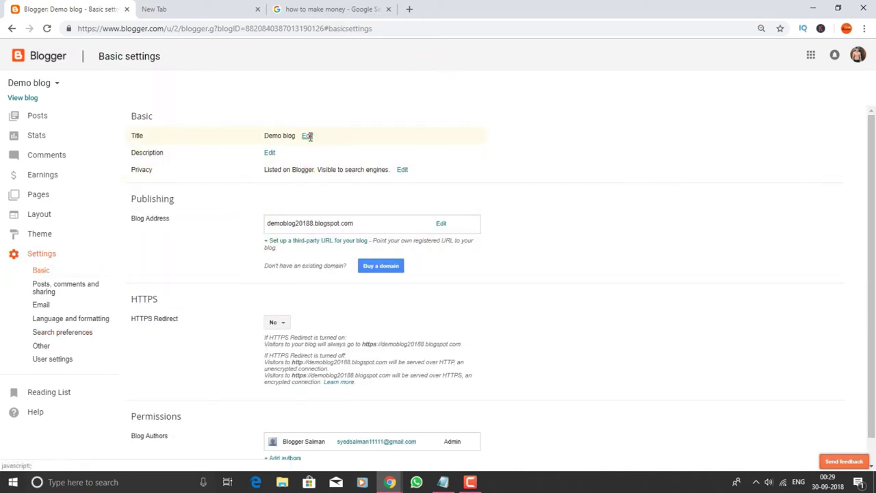
{"action": "left_click_drag", "start_coordinate": [351, 139], "coordinate": [91, 137]}
{"action": "type", "text": "Ho"}
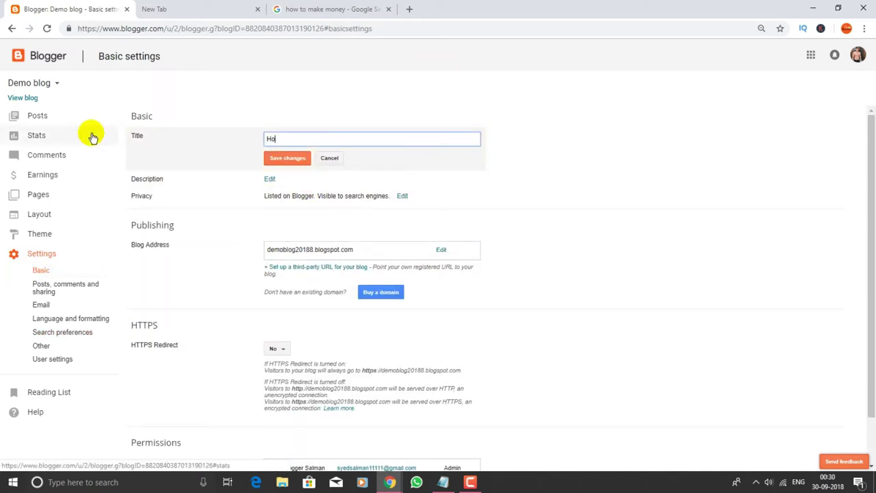
{"action": "type", "text": "w To Make Money"}
{"action": "left_click", "coordinate": [297, 162]}
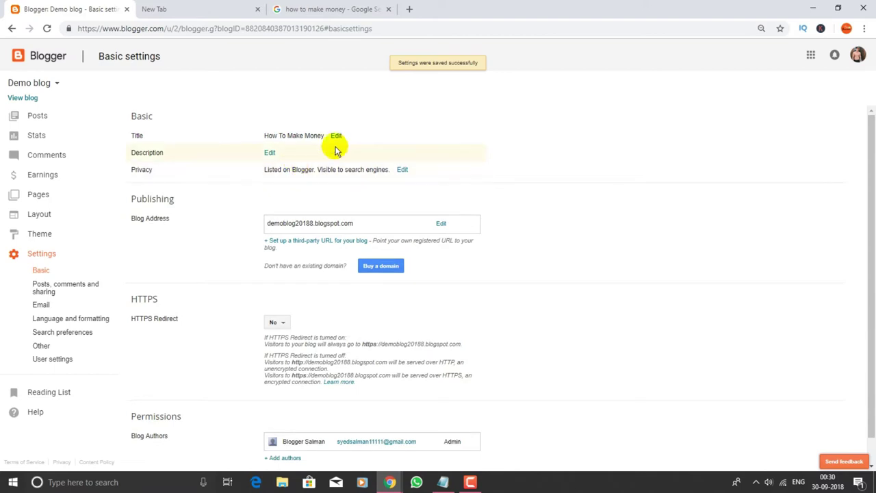
{"action": "left_click_drag", "start_coordinate": [264, 136], "coordinate": [317, 134]}
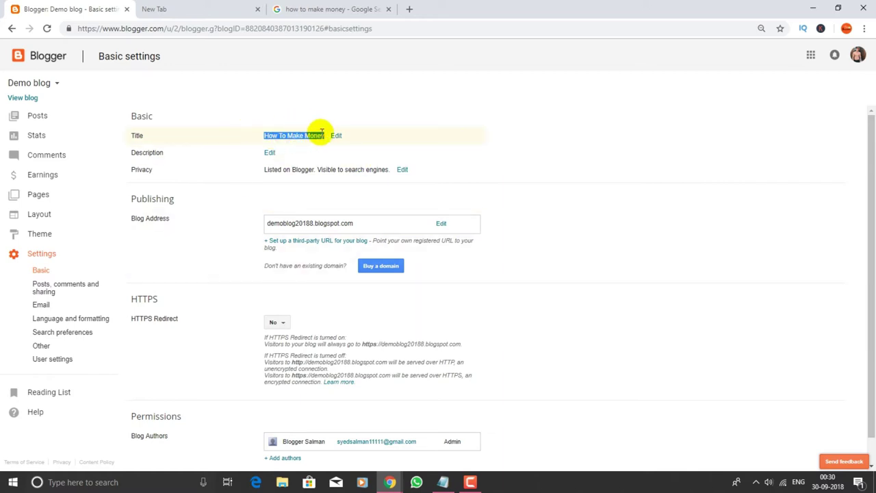
- Return to the search preferences and enable custom robots header tags
{"action": "left_click", "coordinate": [74, 332]}
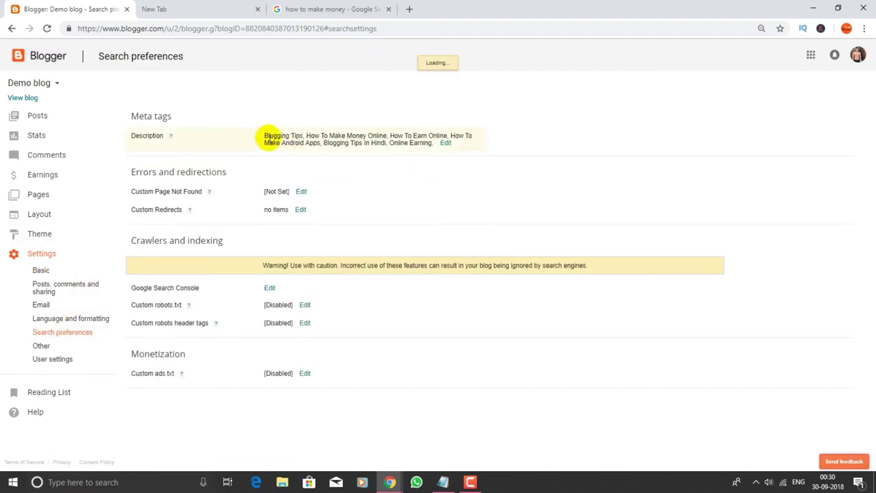
{"action": "left_click", "coordinate": [266, 137]}
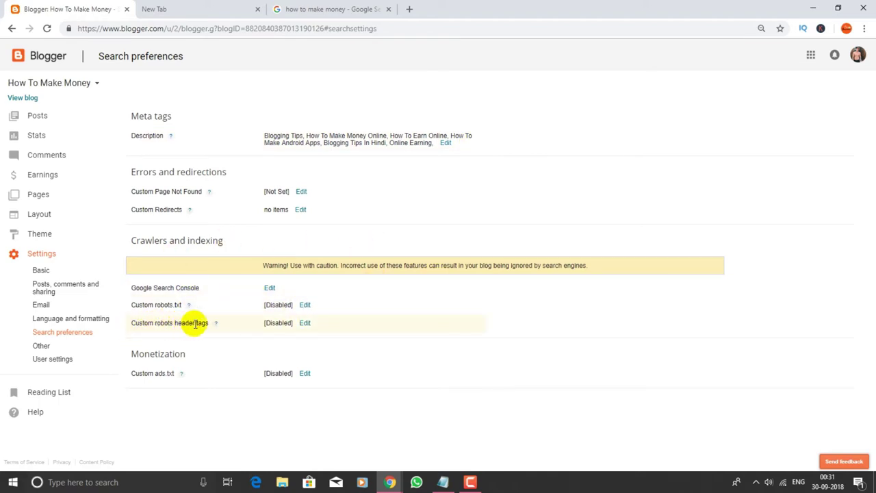
{"action": "left_click_drag", "start_coordinate": [294, 324], "coordinate": [264, 324]}
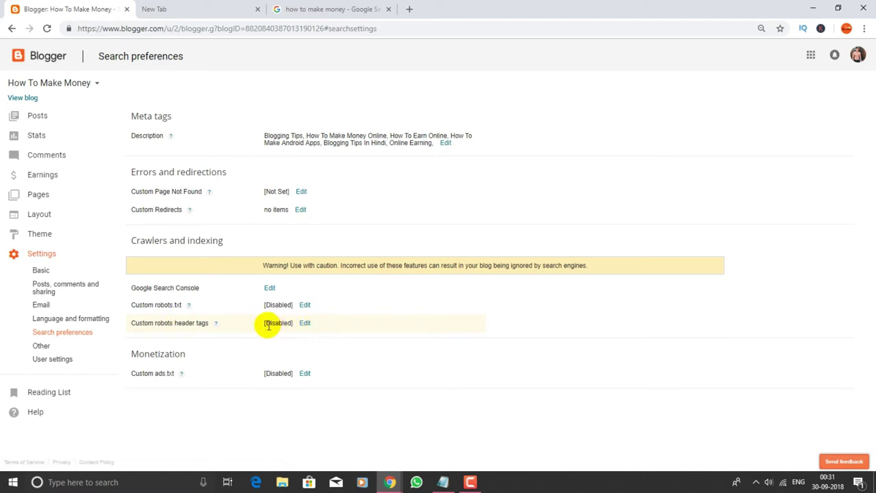
{"action": "left_click", "coordinate": [279, 333]}
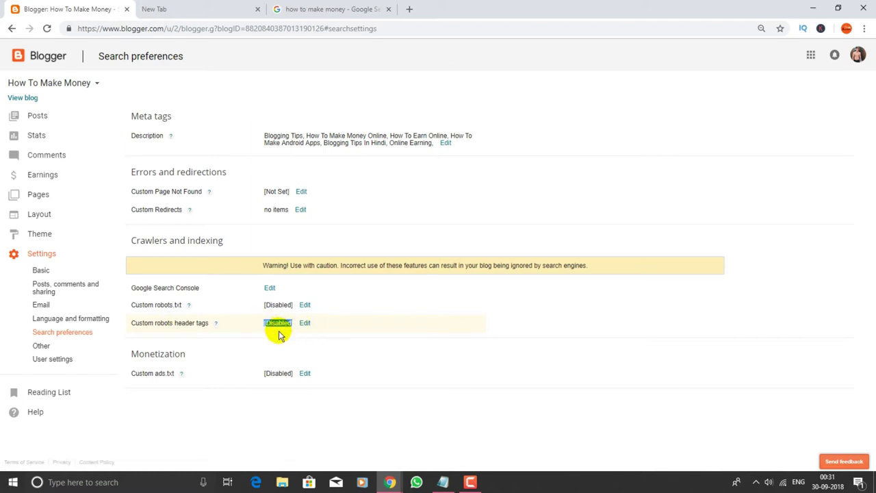
{"action": "left_click", "coordinate": [305, 324]}
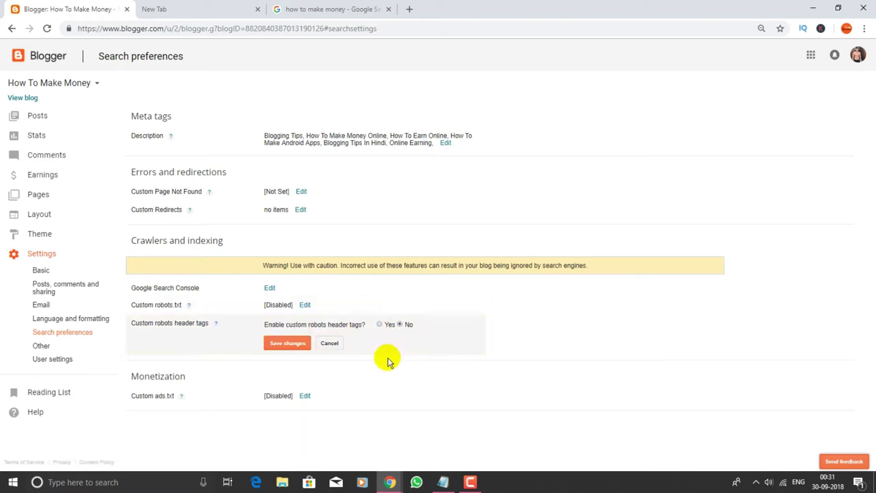
{"action": "left_click", "coordinate": [381, 326]}
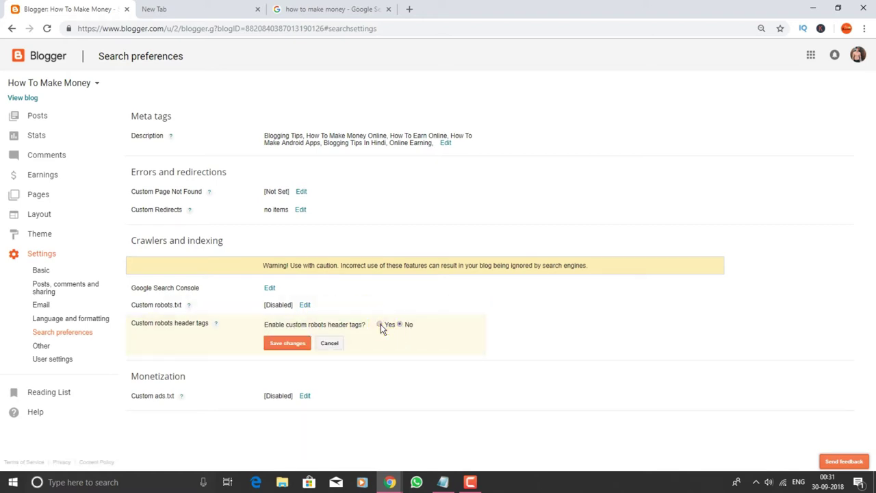
{"action": "scroll", "coordinate": [561, 254], "scroll_direction": "down", "scroll_amount": 2}
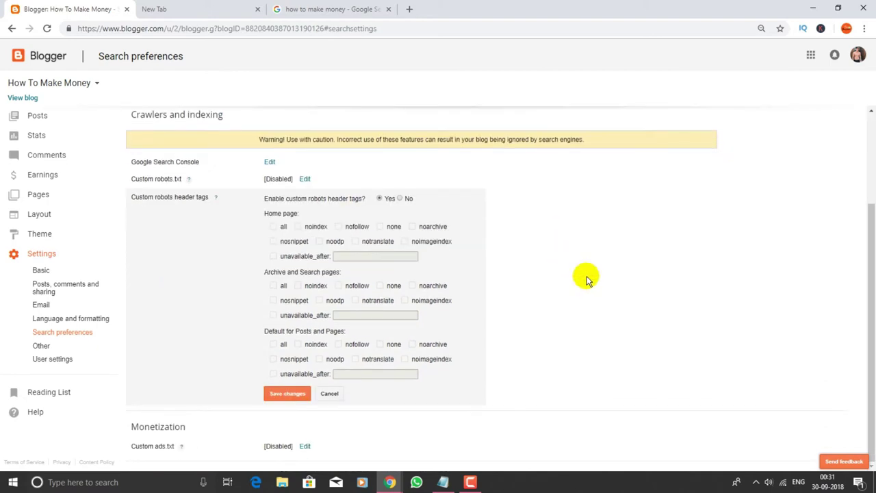
{"action": "left_click", "coordinate": [287, 393]}
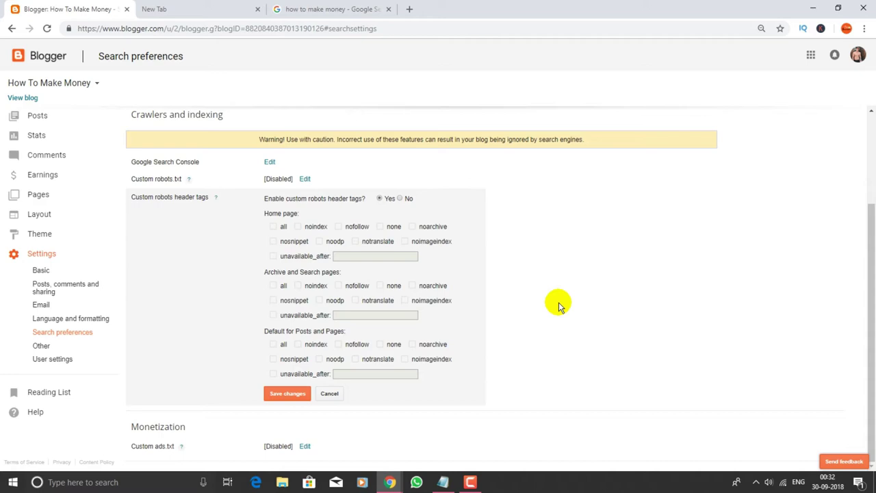
- Enable all and noodp for the home page and for posts and pages, noindex and noodp for archive and search pages, and save the header tags
{"action": "left_click", "coordinate": [273, 227]}
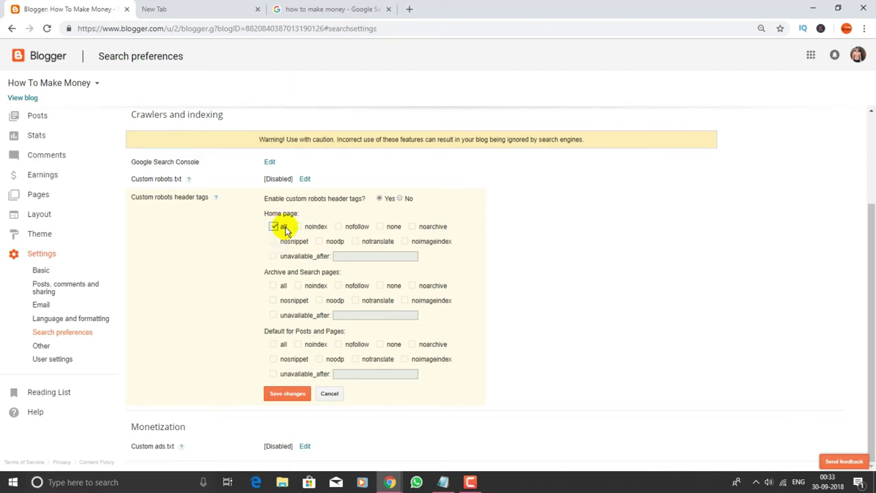
{"action": "left_click", "coordinate": [320, 242]}
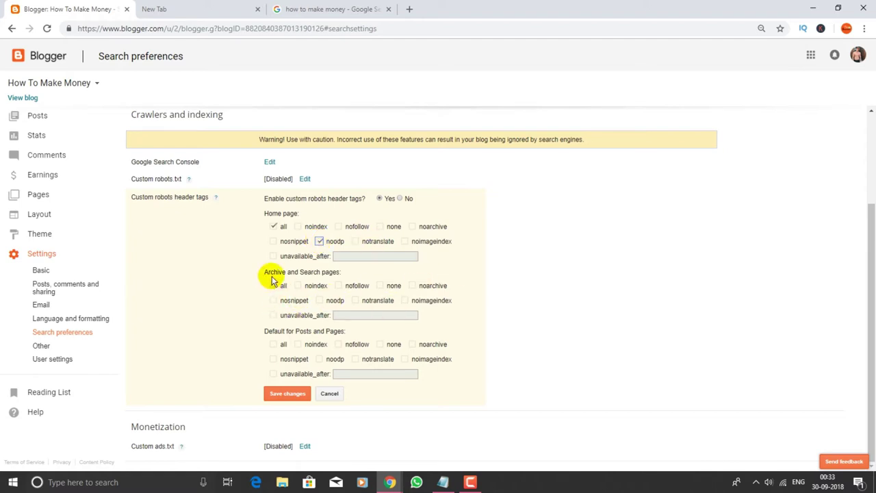
{"action": "left_click", "coordinate": [297, 286]}
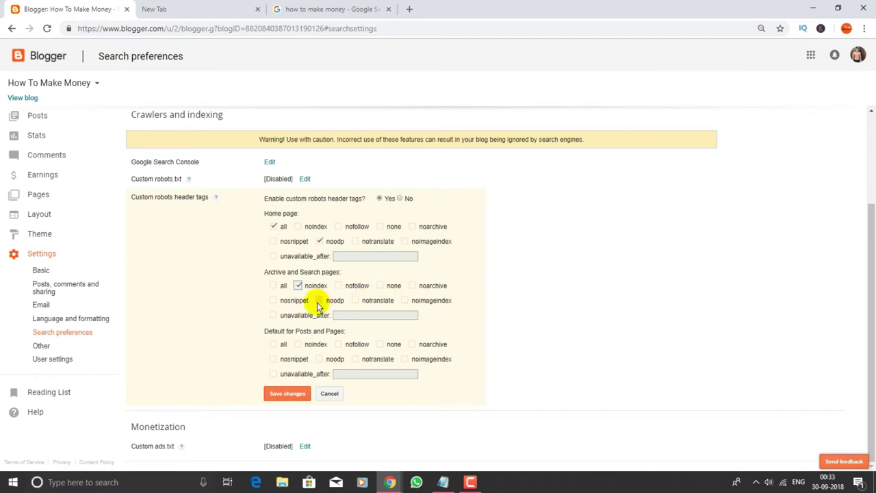
{"action": "left_click", "coordinate": [319, 300]}
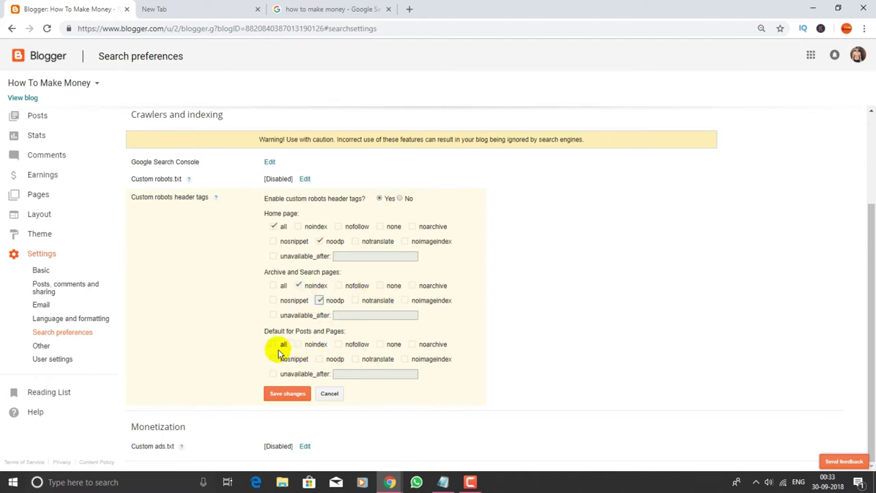
{"action": "left_click", "coordinate": [273, 344]}
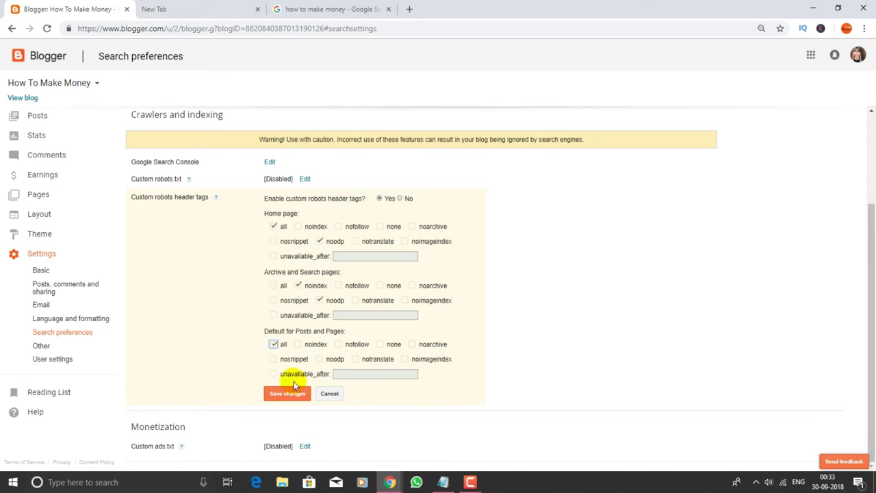
{"action": "left_click", "coordinate": [319, 359]}
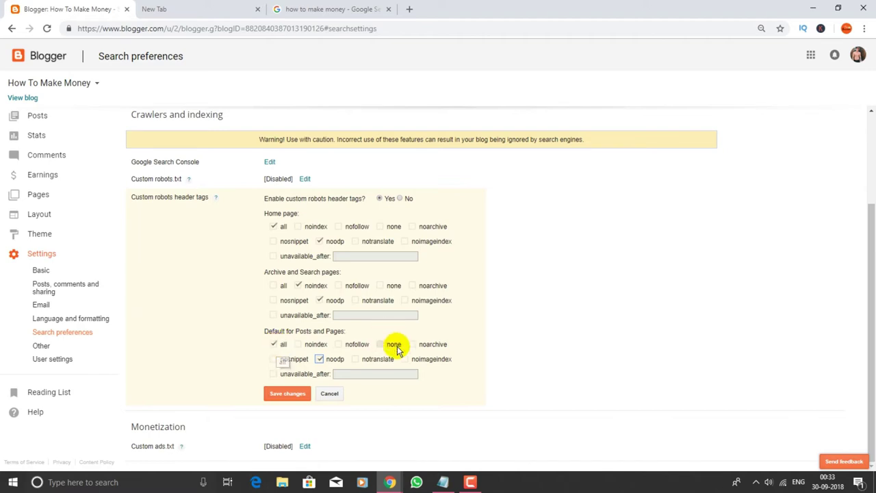
{"action": "left_click", "coordinate": [283, 394]}
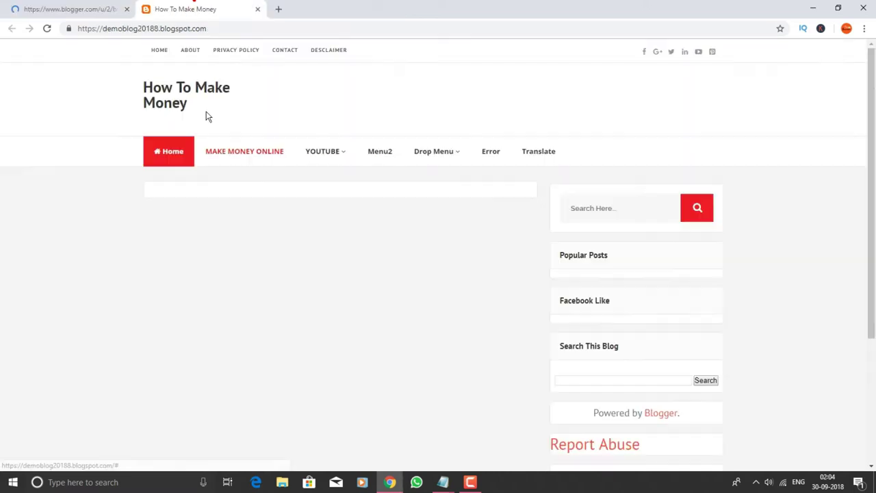
- Examine the Home, About, Privacy Policy, Contact and Desclaimer links in the live blog's header
{"action": "left_click_drag", "start_coordinate": [258, 50], "coordinate": [349, 50]}
{"action": "left_click", "coordinate": [141, 52]}
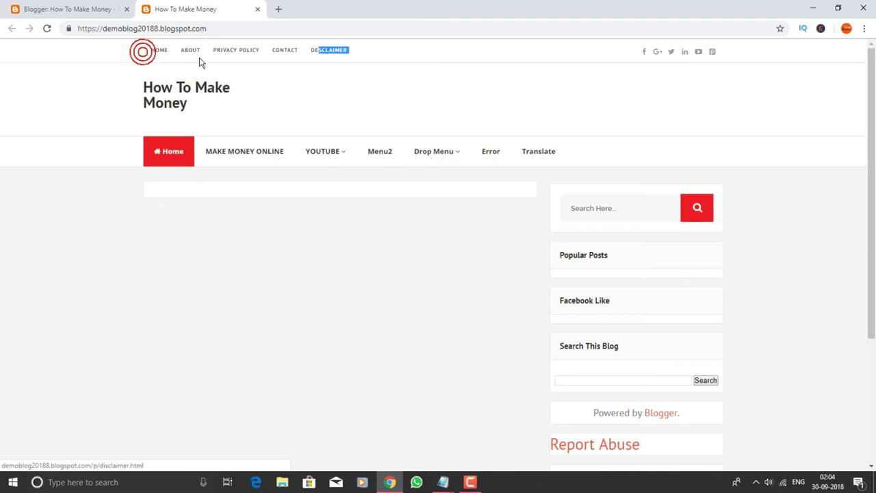
{"action": "triple_click", "coordinate": [137, 54]}
{"action": "left_click", "coordinate": [409, 49]}
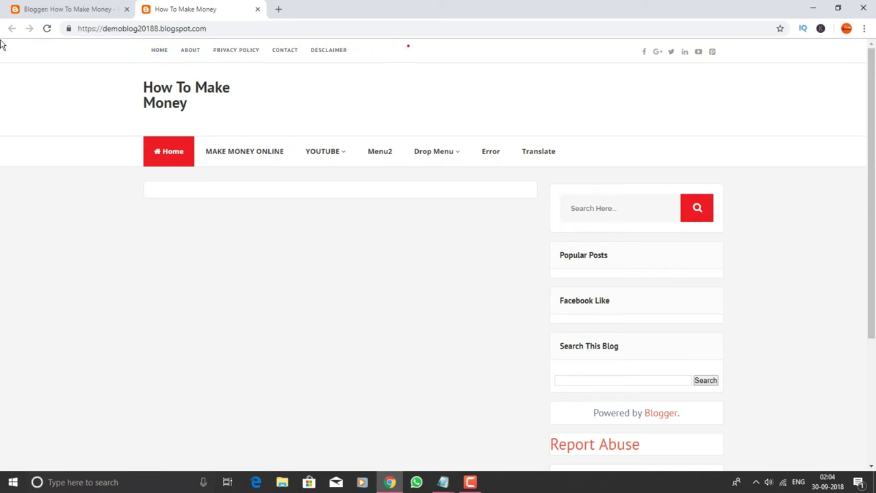
{"action": "left_click_drag", "start_coordinate": [338, 52], "coordinate": [188, 51]}
{"action": "left_click", "coordinate": [137, 57]}
{"action": "triple_click", "coordinate": [159, 51]}
{"action": "left_click", "coordinate": [409, 50]}
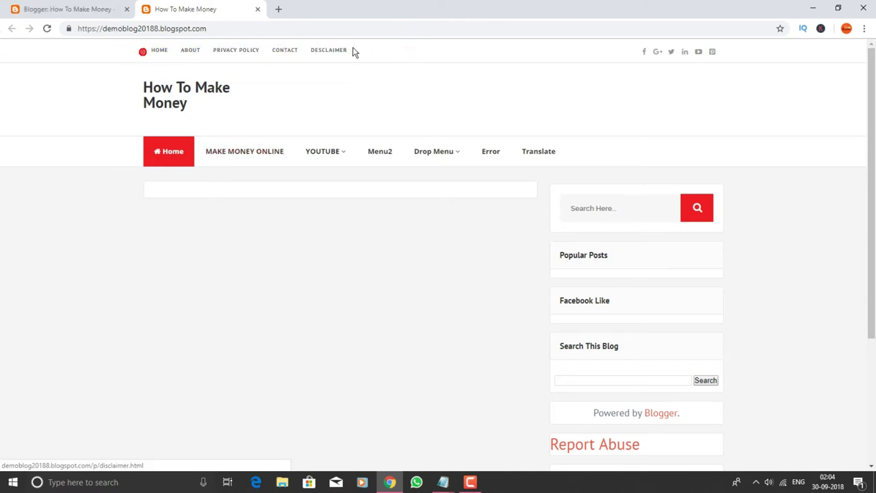
{"action": "left_click_drag", "start_coordinate": [354, 53], "coordinate": [407, 49]}
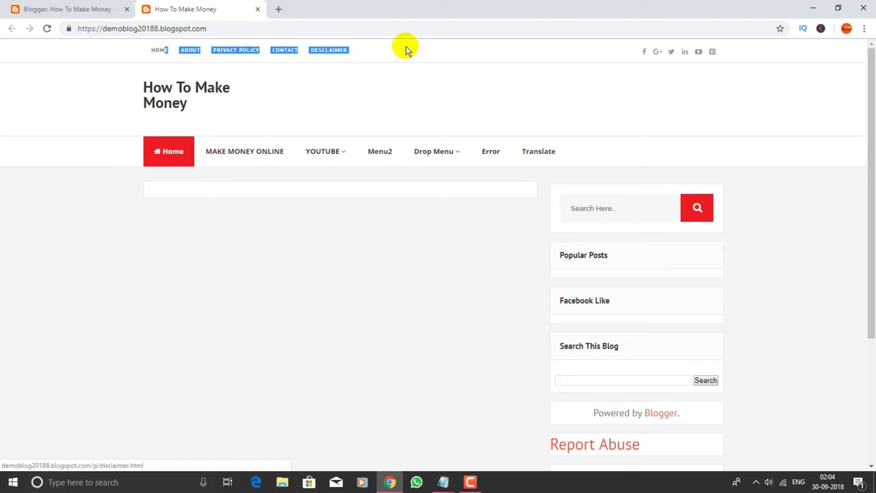
{"action": "left_click", "coordinate": [347, 49]}
{"action": "left_click_drag", "start_coordinate": [350, 52], "coordinate": [407, 48]}
{"action": "left_click", "coordinate": [170, 59]}
{"action": "left_click", "coordinate": [407, 48]}
{"action": "left_click_drag", "start_coordinate": [149, 53], "coordinate": [409, 51]}
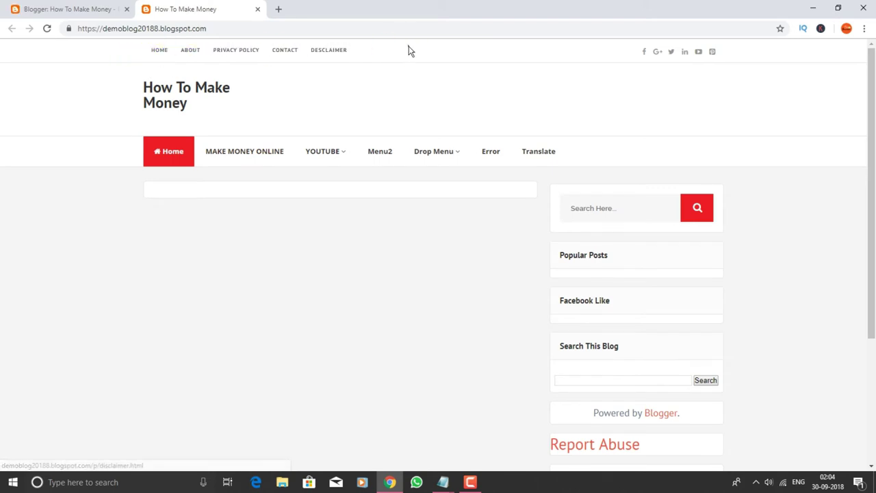
{"action": "mouse_move", "coordinate": [142, 51]}
{"action": "left_mouse_down"}
{"action": "mouse_move", "coordinate": [353, 52]}
{"action": "mouse_move", "coordinate": [128, 62]}
{"action": "mouse_move", "coordinate": [150, 50]}
{"action": "left_mouse_up"}
{"action": "left_click", "coordinate": [142, 52]}
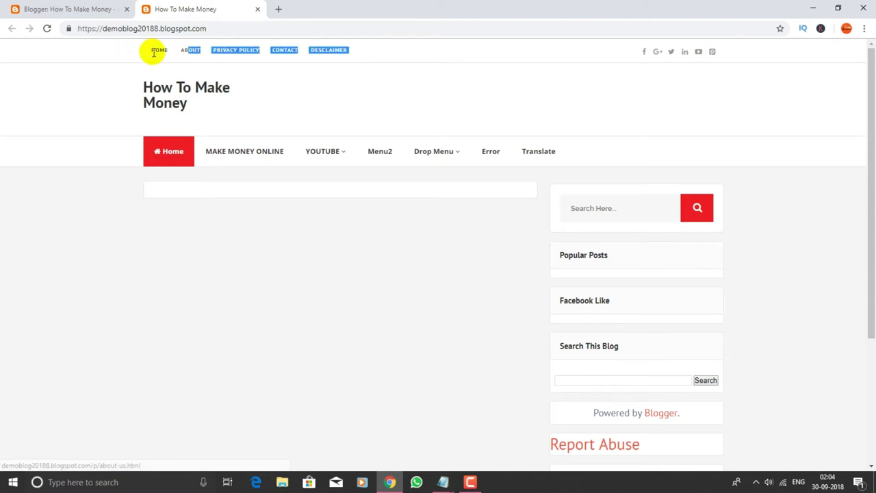
{"action": "left_click", "coordinate": [151, 51]}
- Return to the blog's dashboard and start a new page
{"action": "left_click", "coordinate": [43, 8]}
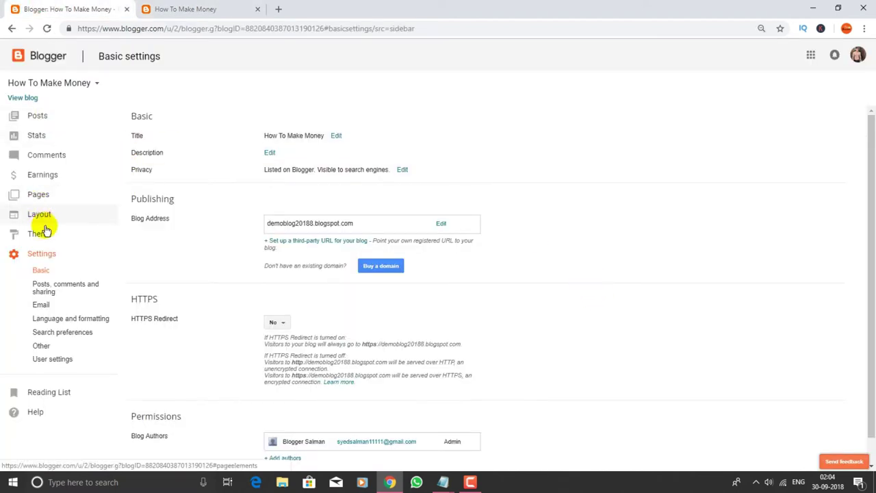
{"action": "left_click", "coordinate": [37, 199]}
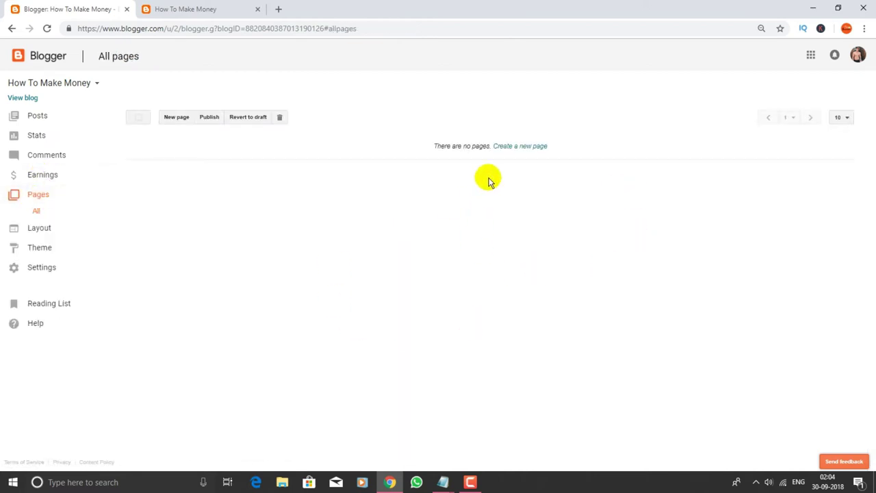
{"action": "left_click", "coordinate": [518, 148]}
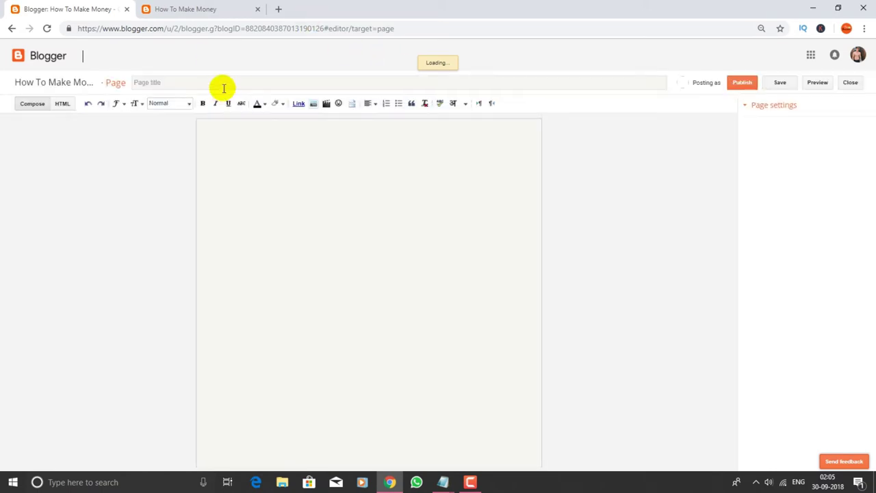
- Title the new page ABOUT US
{"action": "left_click", "coordinate": [233, 83]}
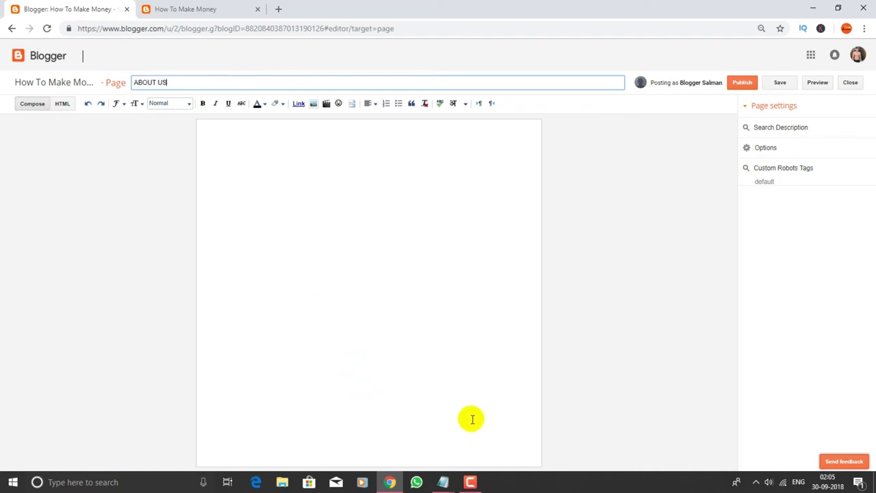
{"action": "key", "text": "ctrl+a"}
{"action": "key", "text": "BackSpace"}
{"action": "left_click", "coordinate": [232, 83]}
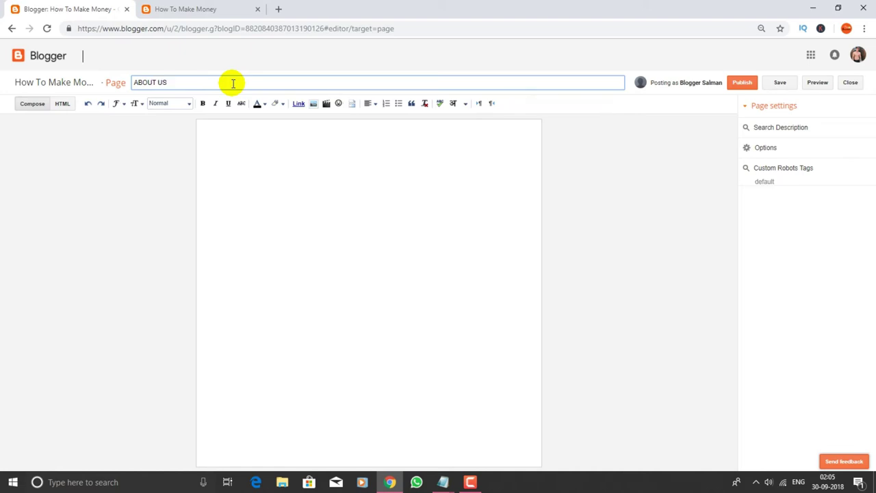
- Switch to the Notepad document that begins "Hi Everyone" and copy its entire text
{"action": "mouse_move", "coordinate": [444, 480]}
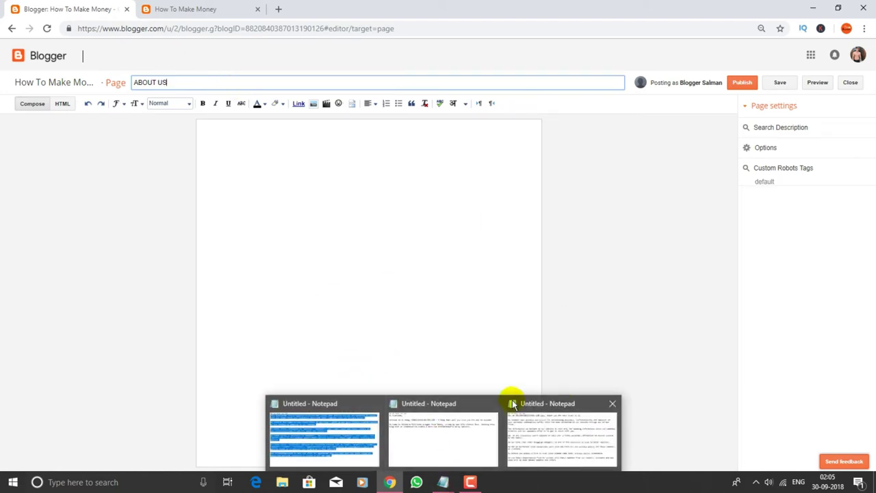
{"action": "mouse_move", "coordinate": [459, 432]}
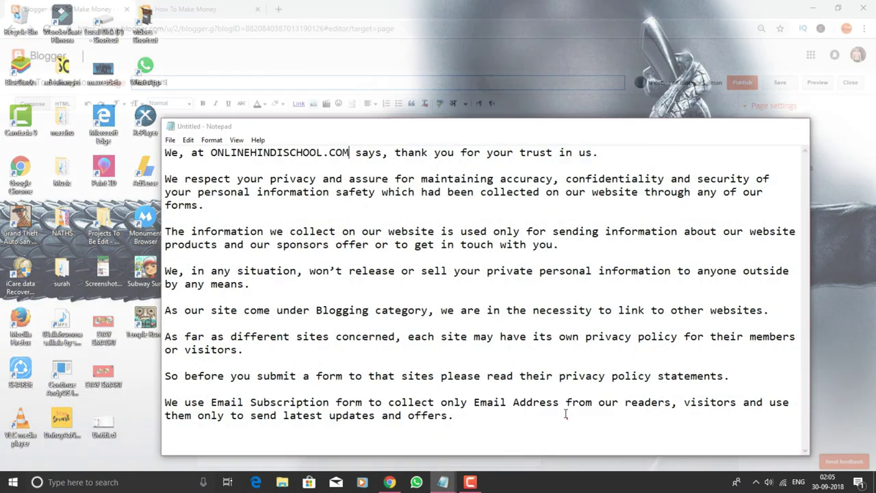
{"action": "left_click", "coordinate": [528, 428]}
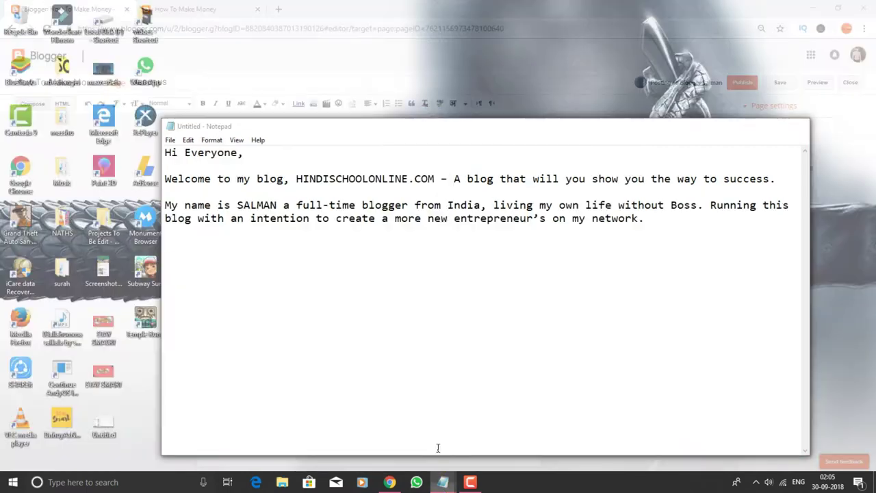
{"action": "left_click", "coordinate": [438, 448]}
{"action": "left_click", "coordinate": [544, 325]}
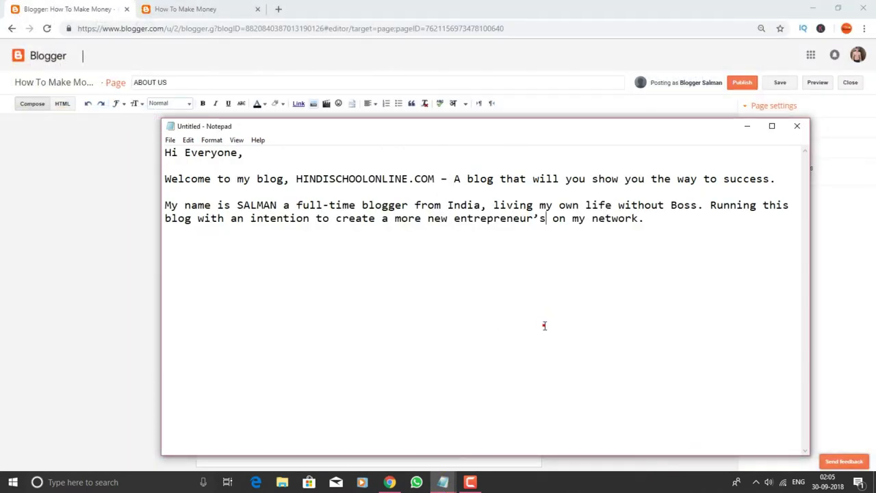
{"action": "key", "text": "ctrl+a"}
{"action": "key", "text": "ctrl+c"}
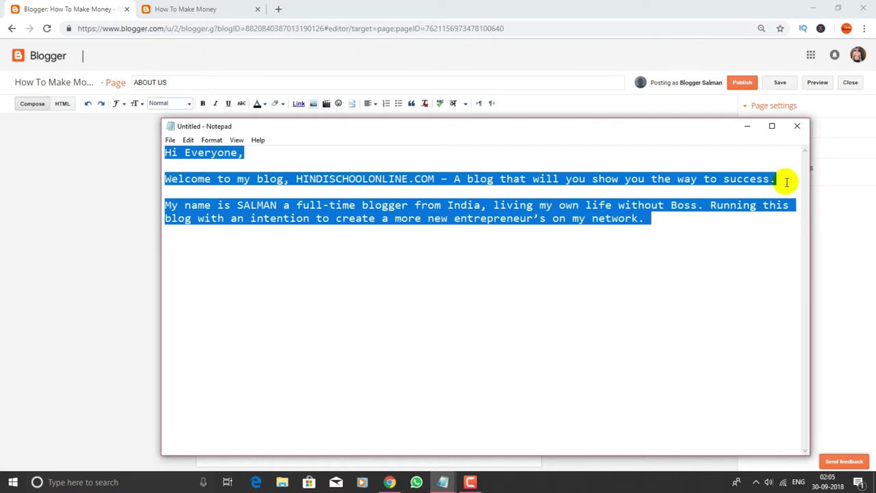
- Return to the Blogger page editor, paste the welcome text four times into the ABOUT US body, and publish the page
{"action": "left_click", "coordinate": [747, 126]}
{"action": "left_click", "coordinate": [396, 215]}
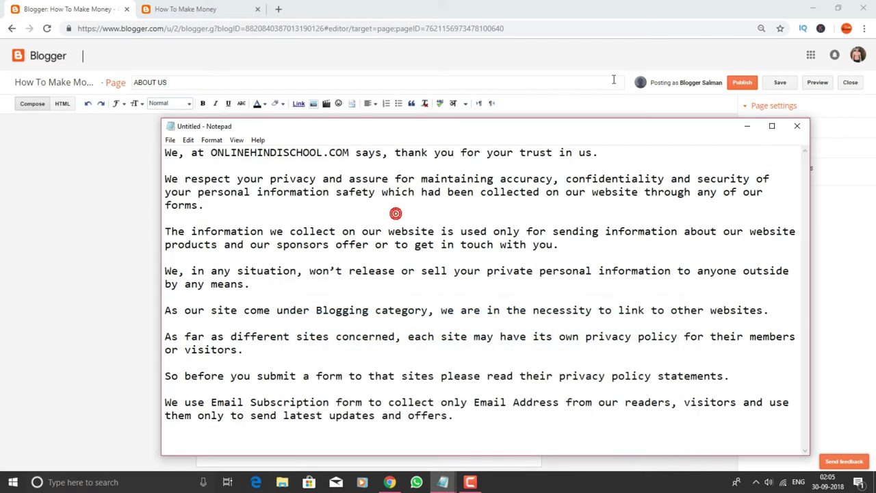
{"action": "left_click", "coordinate": [746, 126]}
{"action": "left_click", "coordinate": [499, 196]}
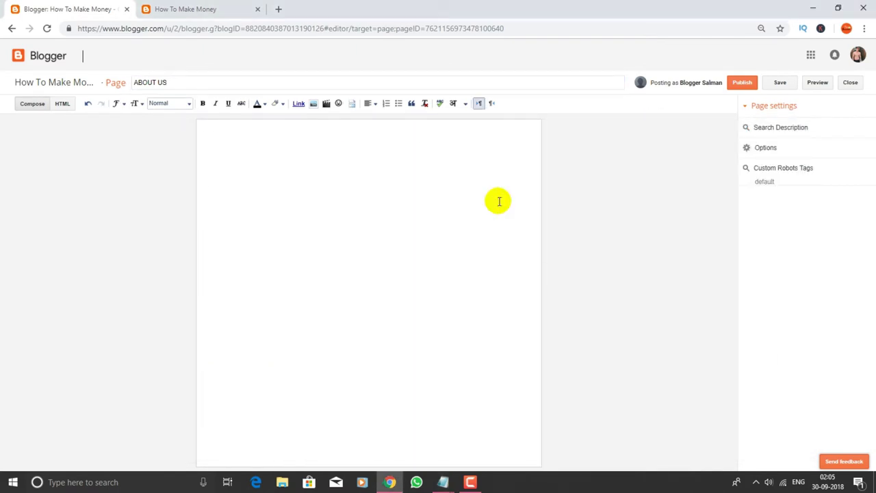
{"action": "key", "text": "ctrl+v"}
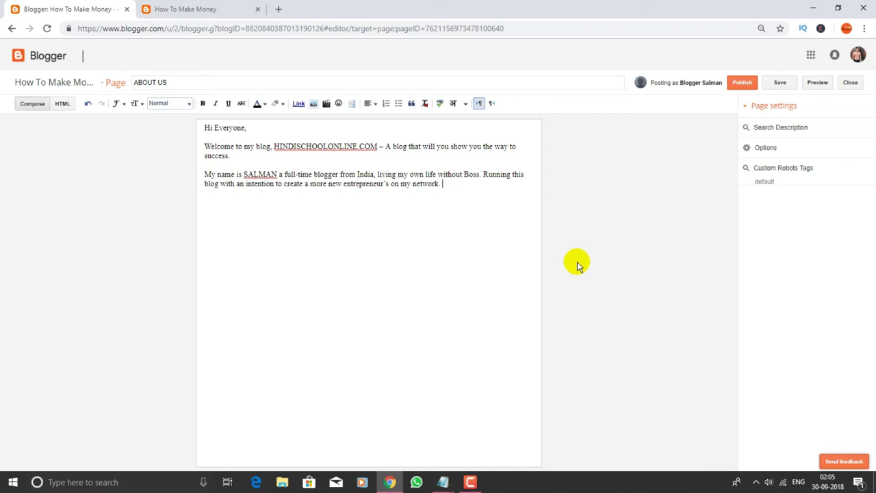
{"action": "key", "text": "ctrl+v"}
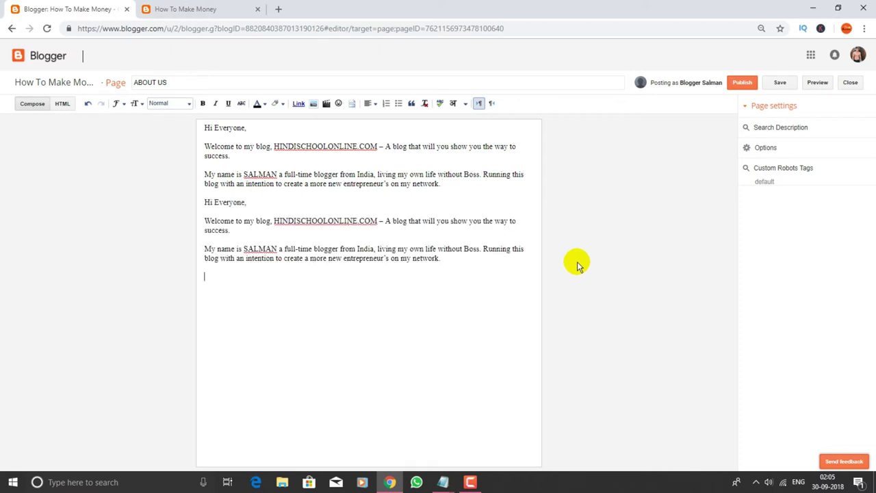
{"action": "key", "text": "ctrl+v"}
{"action": "key", "text": "ctrl+v"}
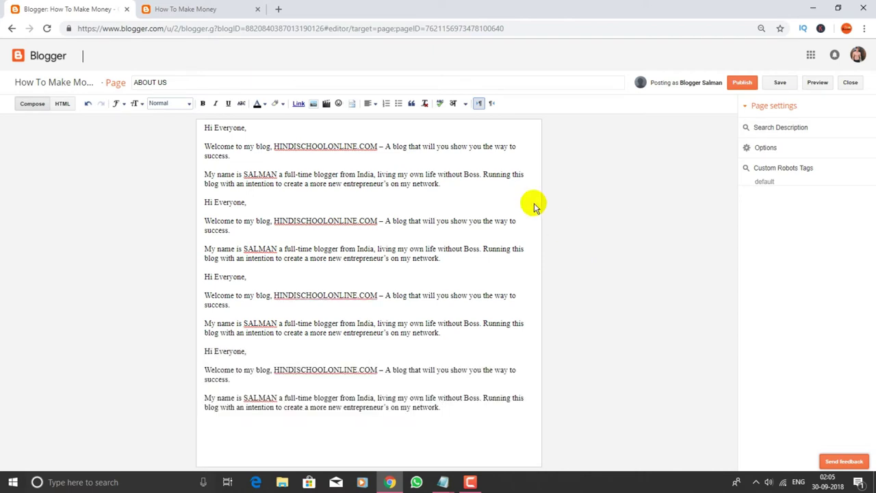
{"action": "left_click", "coordinate": [736, 83]}
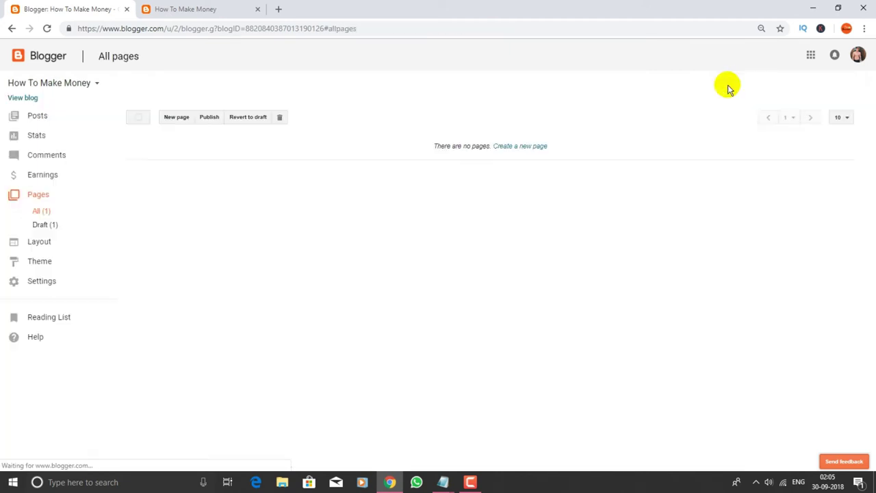
- Start another new page and title it PRIVACY POLICY
{"action": "left_click", "coordinate": [176, 117]}
{"action": "left_click", "coordinate": [329, 86]}
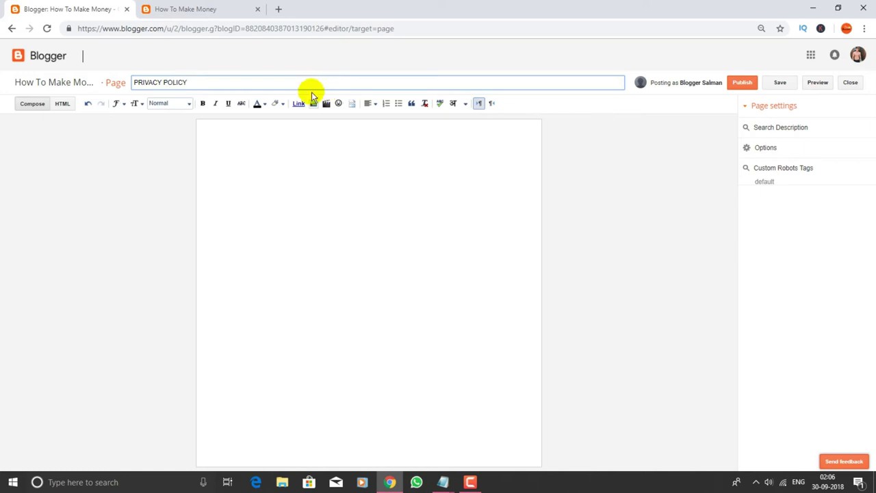
{"action": "left_click", "coordinate": [308, 157]}
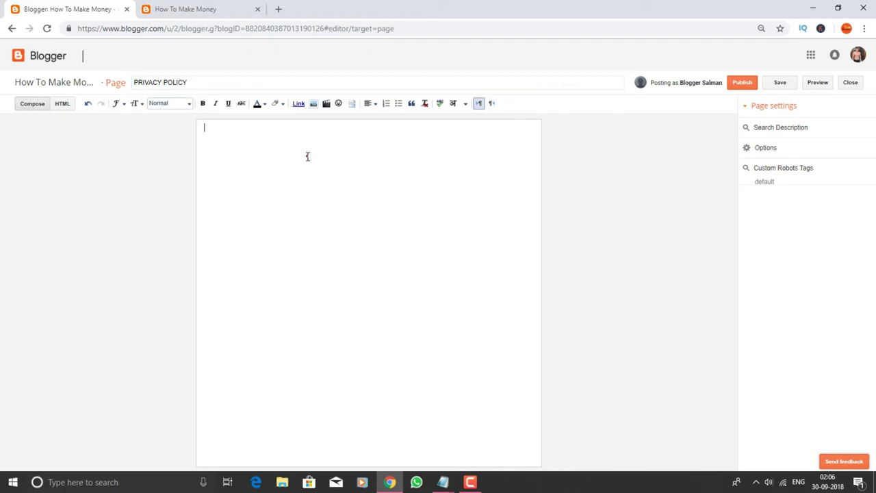
- Switch to the Notepad document containing the privacy statement and copy its entire text
{"action": "mouse_move", "coordinate": [443, 478]}
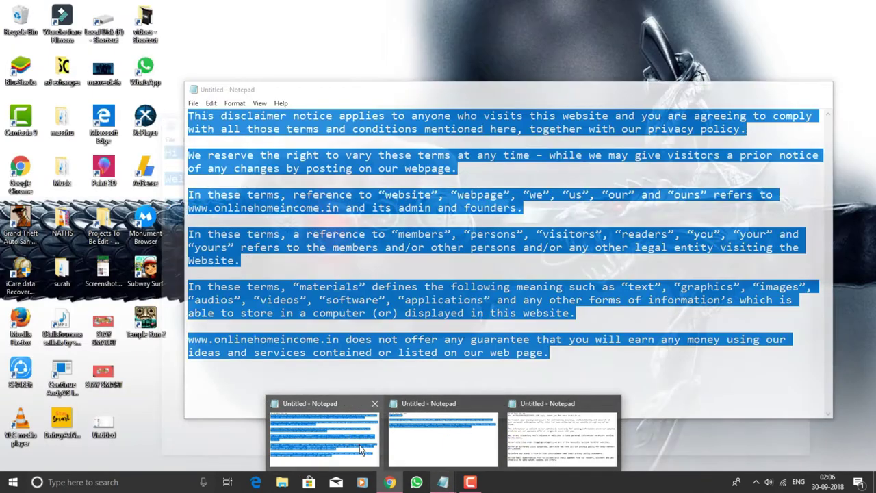
{"action": "left_click", "coordinate": [359, 445]}
{"action": "mouse_move", "coordinate": [443, 477]}
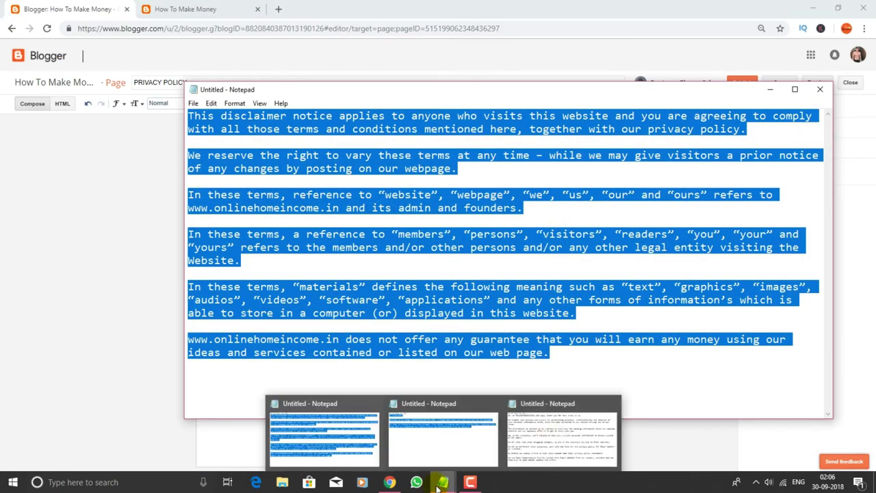
{"action": "left_click", "coordinate": [555, 440]}
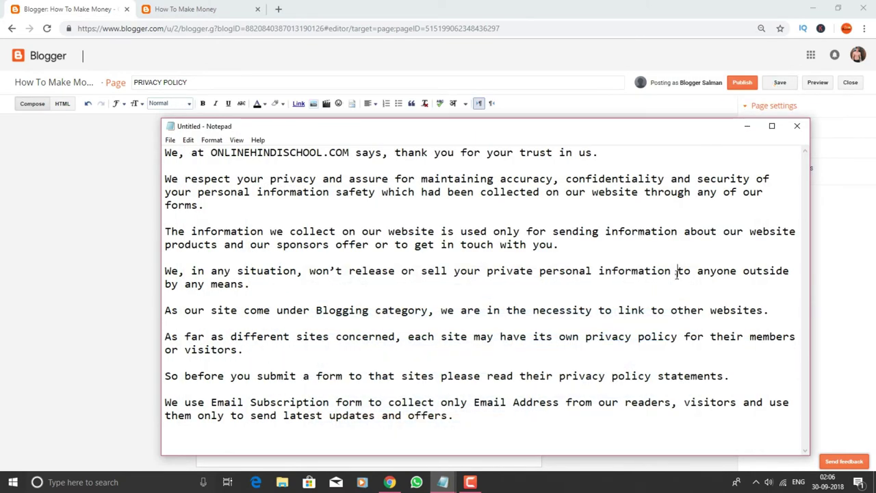
{"action": "key", "text": "ctrl+a"}
{"action": "key", "text": "ctrl+c"}
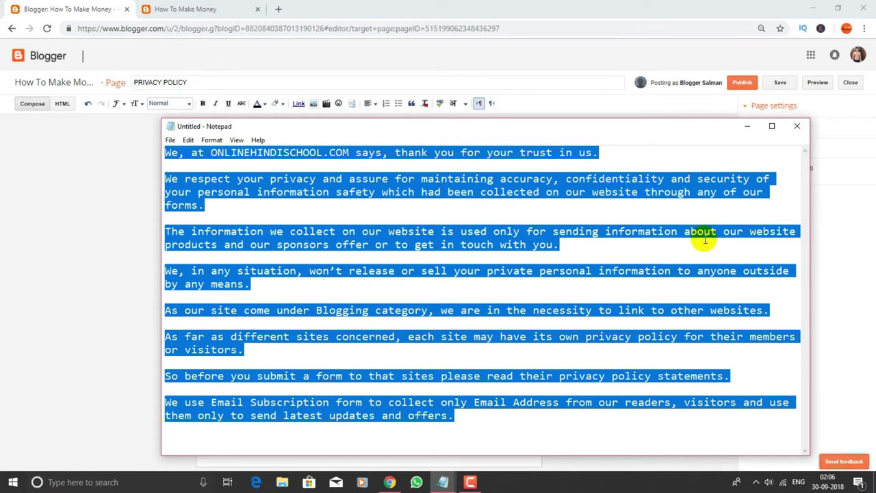
- Return to the Blogger page editor, paste the privacy statement into the PRIVACY POLICY body, and publish the page
{"action": "left_click", "coordinate": [747, 126]}
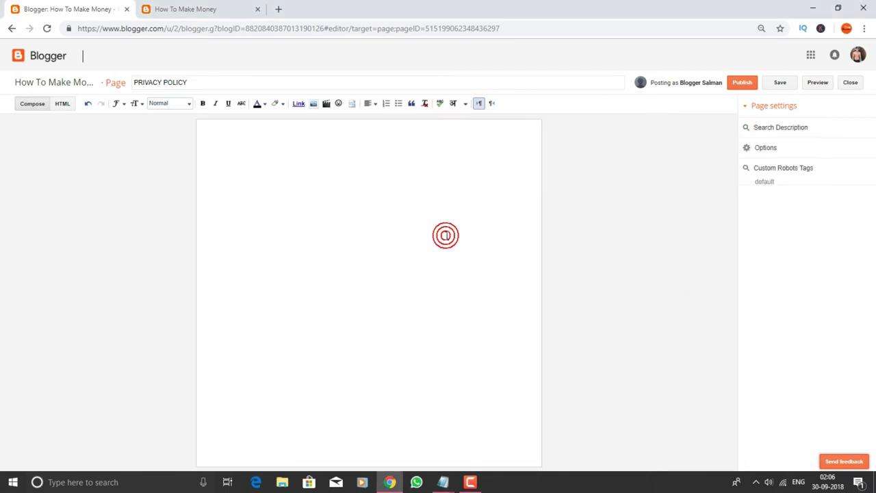
{"action": "left_click", "coordinate": [446, 236]}
{"action": "key", "text": "ctrl+v"}
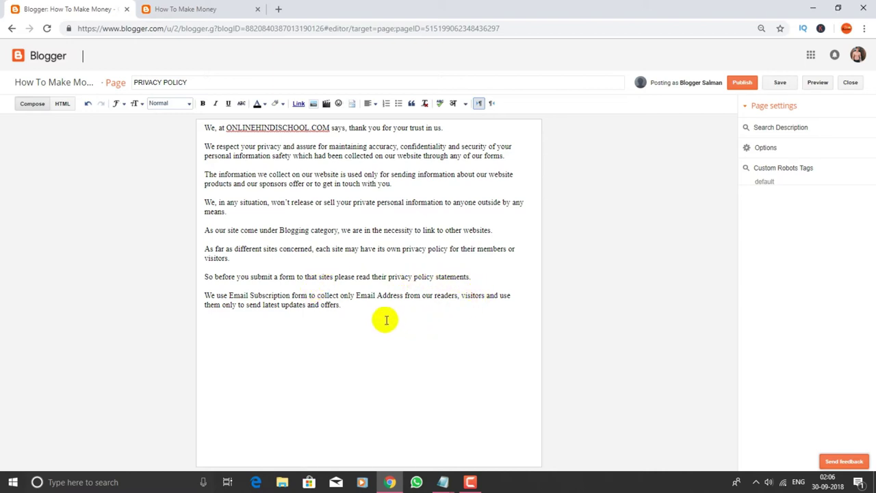
{"action": "left_click", "coordinate": [741, 82]}
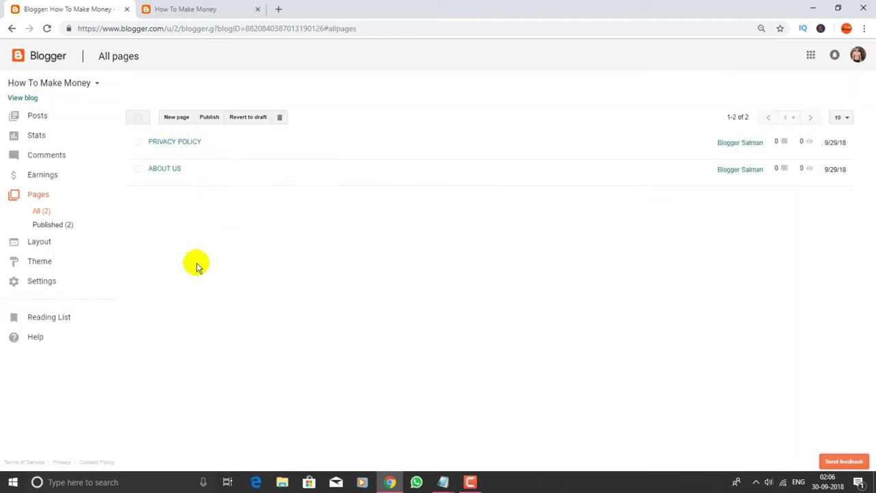
- Start another new page and title it DISCLAIMER
{"action": "left_click", "coordinate": [176, 116]}
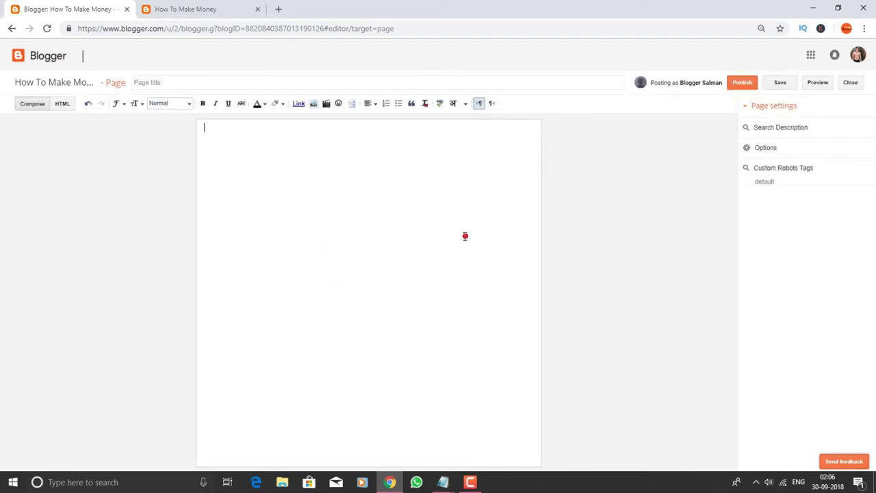
{"action": "left_click", "coordinate": [254, 87]}
{"action": "type", "text": "DISCLAIMER"}
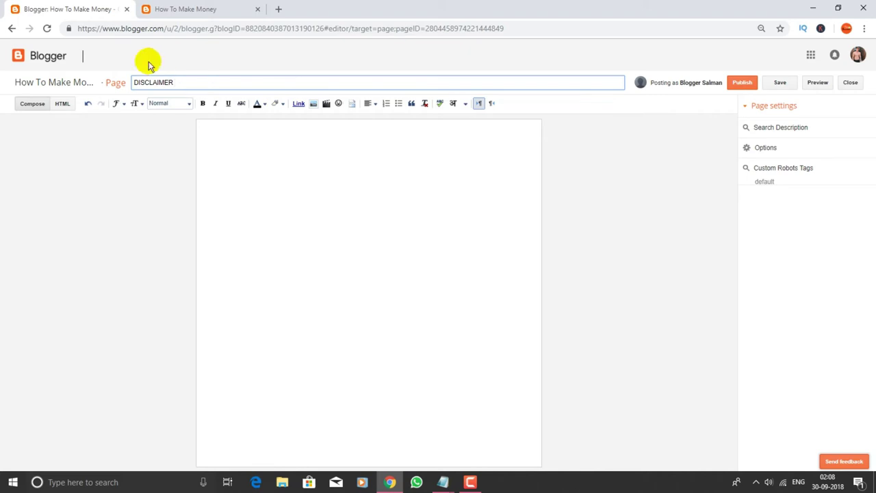
{"action": "left_click", "coordinate": [304, 211]}
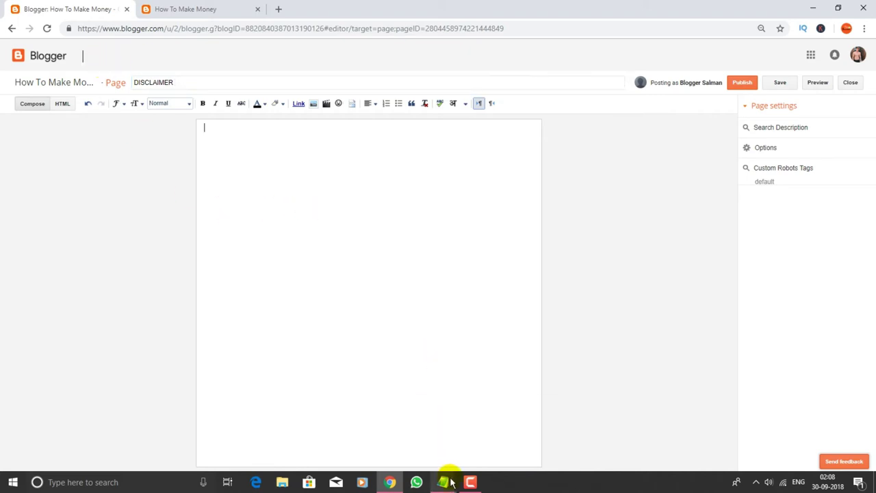
- Switch to the Notepad document containing the disclaimer notice and copy its entire text
{"action": "mouse_move", "coordinate": [449, 479]}
{"action": "left_click", "coordinate": [344, 417]}
{"action": "left_click", "coordinate": [414, 370]}
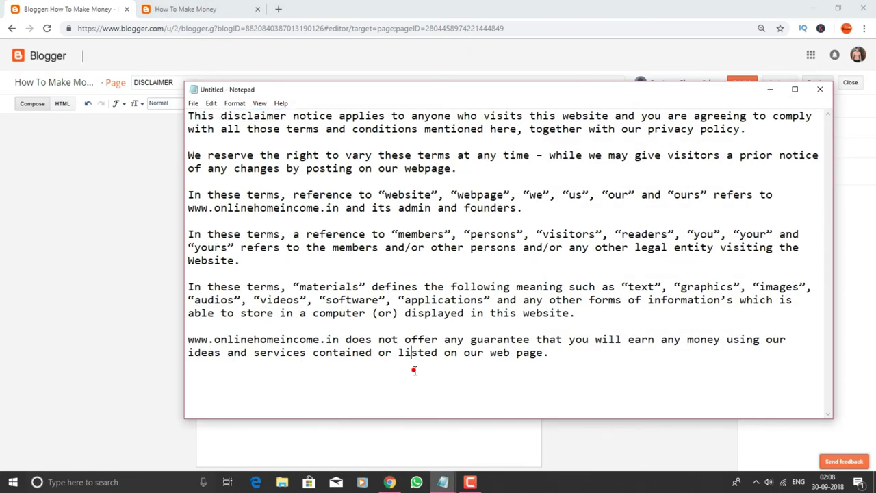
{"action": "key", "text": "ctrl+a"}
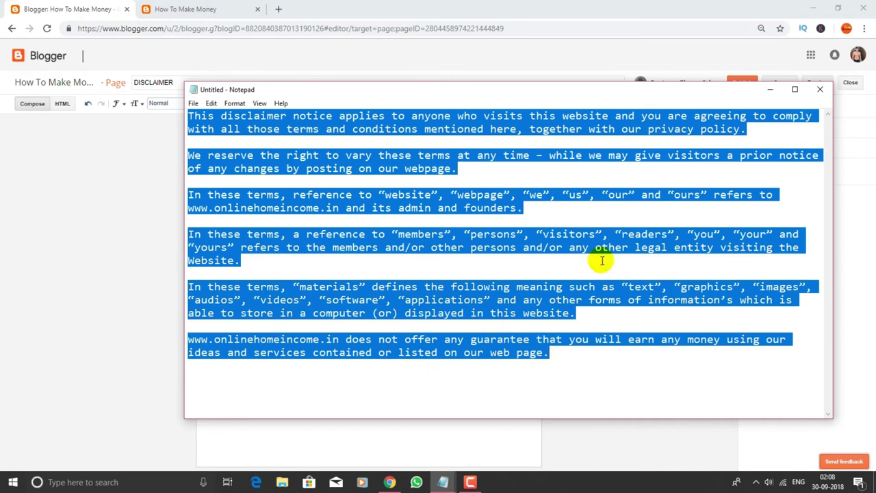
{"action": "left_click", "coordinate": [772, 89]}
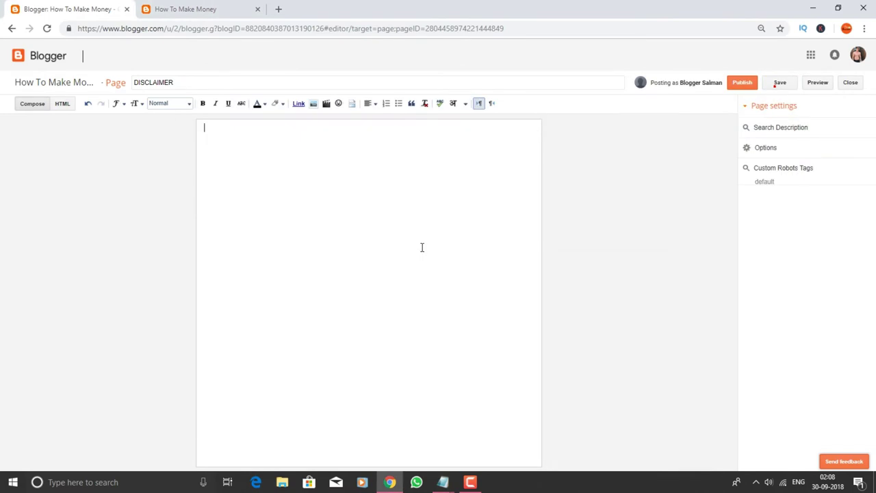
{"action": "type", "text": "This disclaimer notice applies to anyone who visits this website and you are agreeing to comply with all those terms and conditions mentioned here, together with our privacy policy.  We reserve the right to vary these terms at any time – while we may give visitors a prior notice of any changes by posting on our webpage.  In these terms, reference to \"website\", \"webpage\", \"we\", \"us\", \"our\" and \"ours\" refers to www.hindischoolonline.com and its admin and founders.  In these terms, a reference to \"members\", \"persons\", \"visitors\", \"readers\", \"you\", \"your\" and \"yours\" refers to the members and/or other persons and/or any other legal entity visiting the Website.  In these terms, \"materials\" defines the following meaning such as \"text\", \"graphics\", \"images\", \"audios\", \"videos\", \"software\", \"applications\" and any other forms of information’s which is able to store in a computer (or) displayed in this website.  www.hindischoolonline.com does not offer any guarantee that you will earn any money using our ideas and services contained or listed on our web page."}
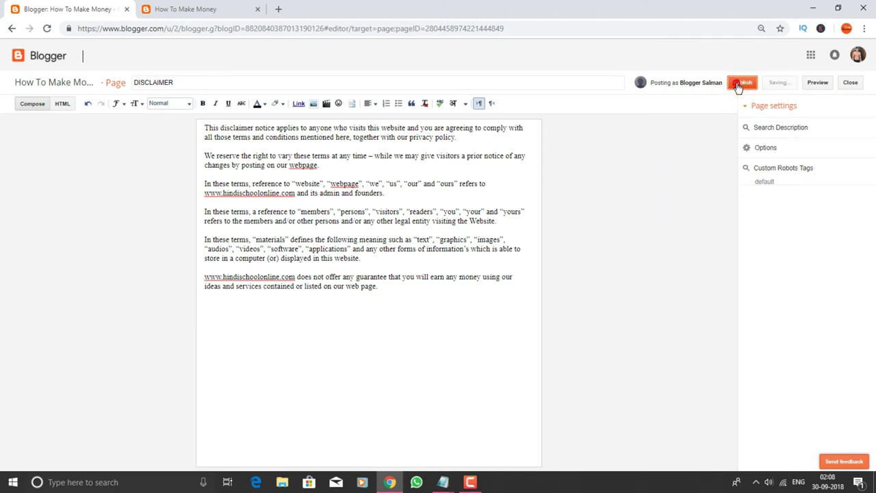
{"action": "left_click", "coordinate": [737, 84]}
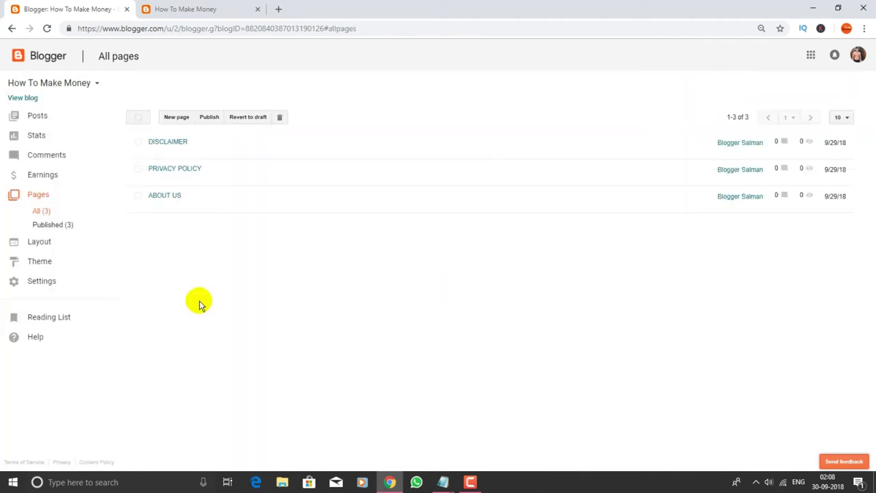
- Start another new page and title it CONTACT US
{"action": "left_click", "coordinate": [178, 117]}
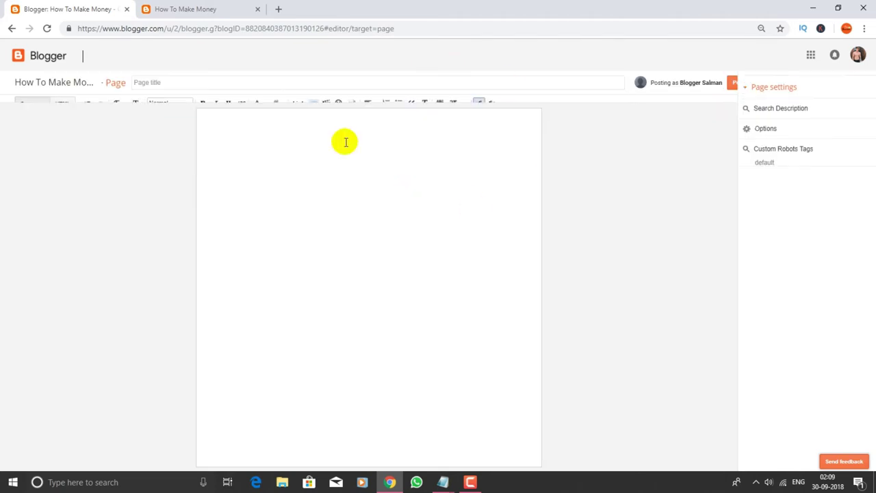
{"action": "left_click", "coordinate": [345, 80]}
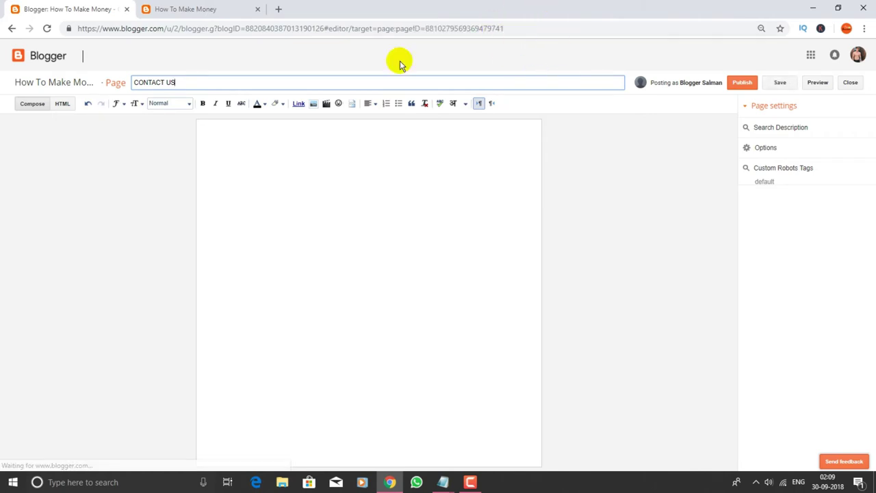
- Search Google for "email me form" in a new browser tab and open the EmailMeForm website
{"action": "left_click", "coordinate": [278, 9]}
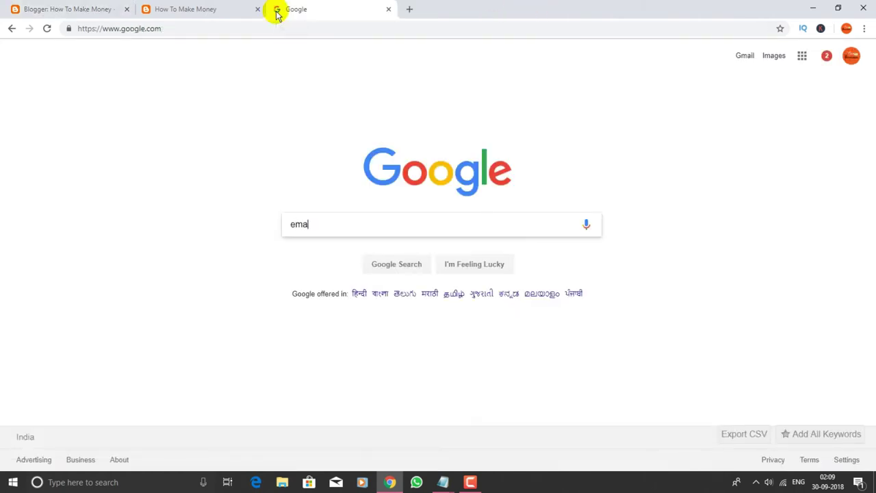
{"action": "type", "text": "email me form"}
{"action": "key", "text": "Return"}
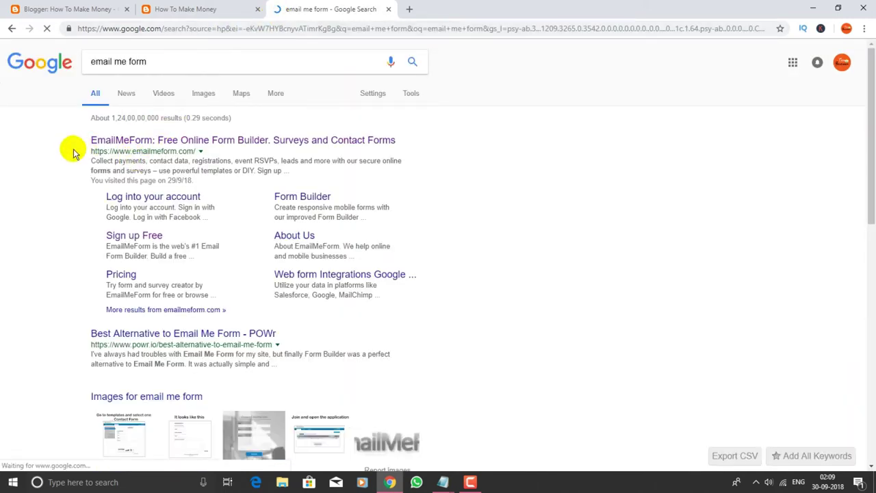
{"action": "left_click", "coordinate": [177, 140]}
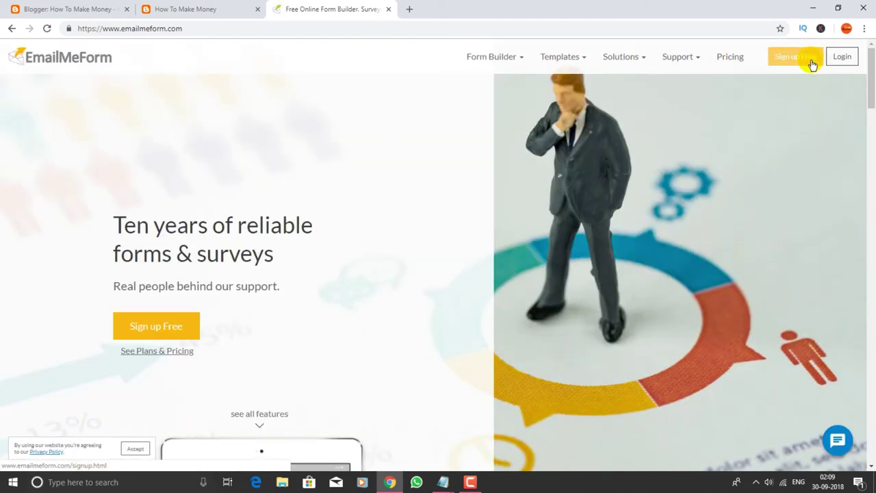
- Log in to EmailMeForm and open the Sample Form - Contact Form for editing
{"action": "left_click", "coordinate": [843, 58]}
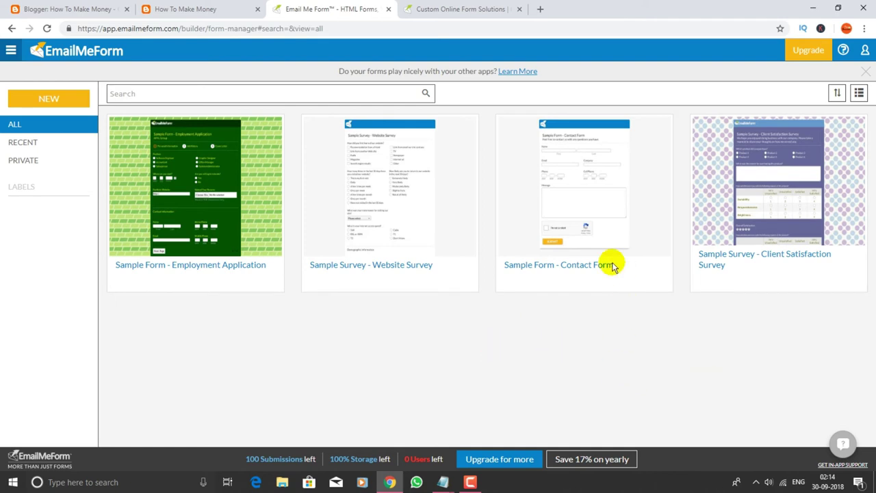
{"action": "mouse_move", "coordinate": [561, 270]}
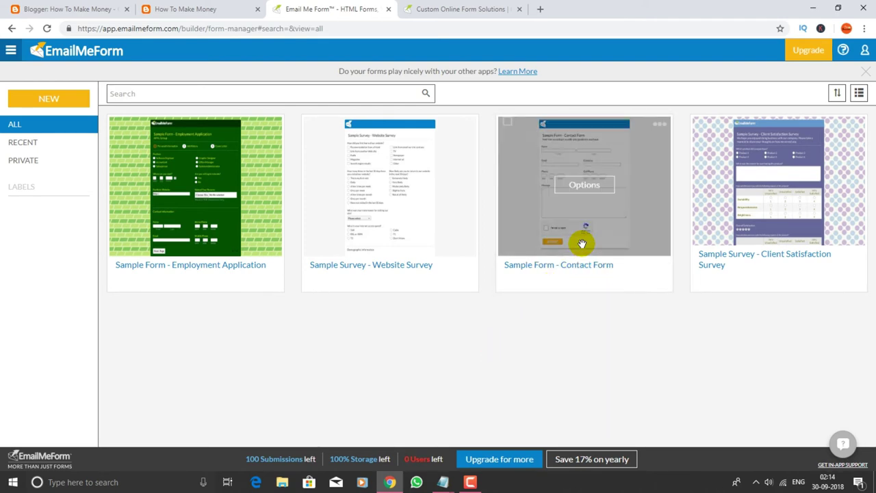
{"action": "left_click", "coordinate": [586, 267]}
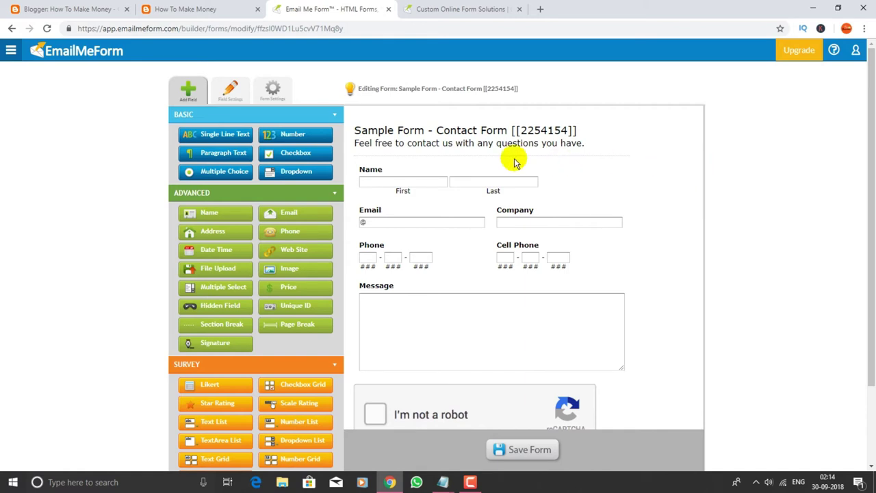
- Delete the Company, Phone and Cell Phone fields from the contact form
{"action": "mouse_move", "coordinate": [525, 172]}
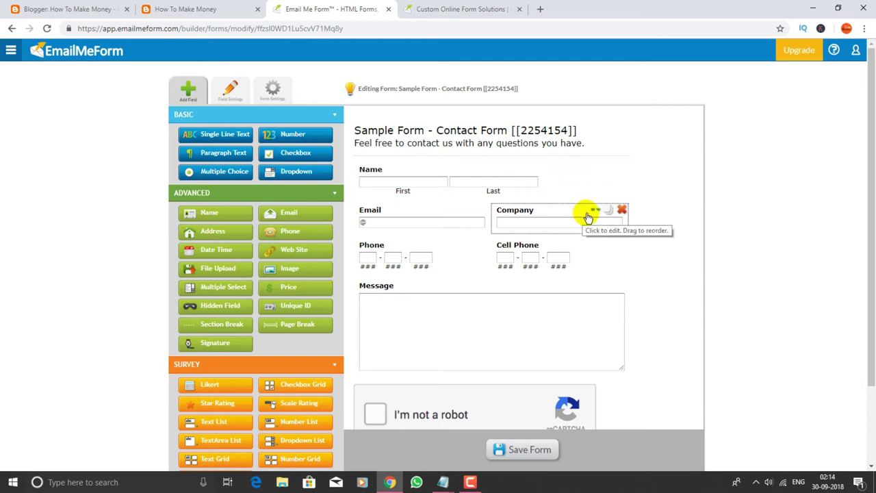
{"action": "left_click", "coordinate": [622, 212]}
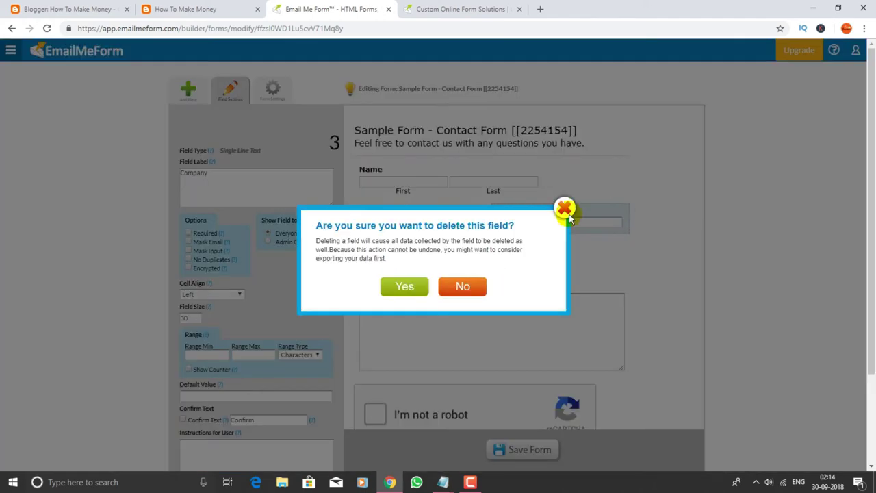
{"action": "left_click", "coordinate": [410, 285]}
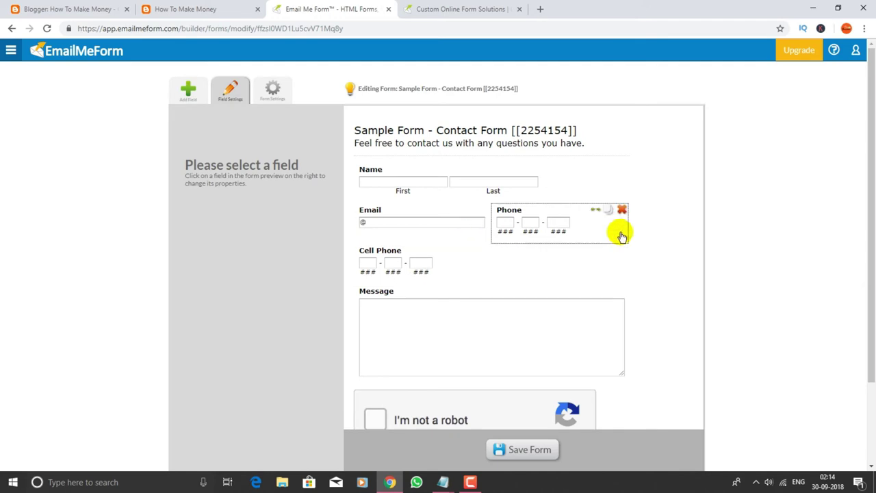
{"action": "left_click", "coordinate": [543, 233]}
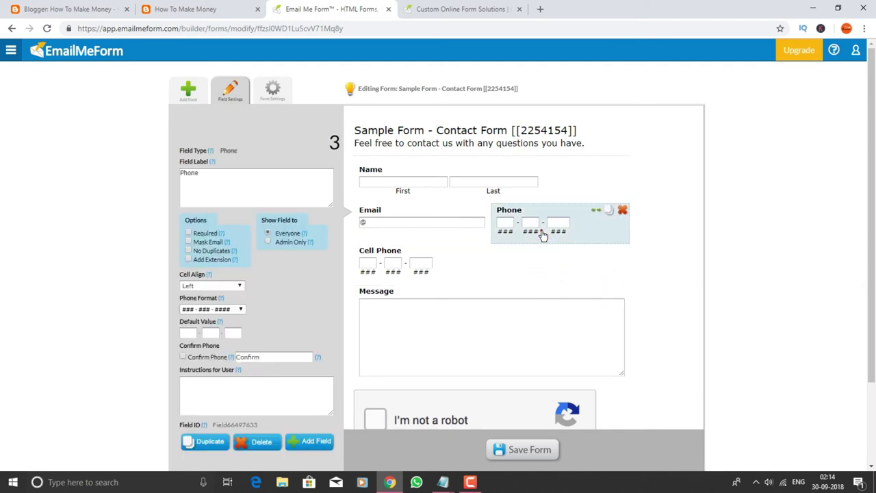
{"action": "left_click", "coordinate": [623, 211]}
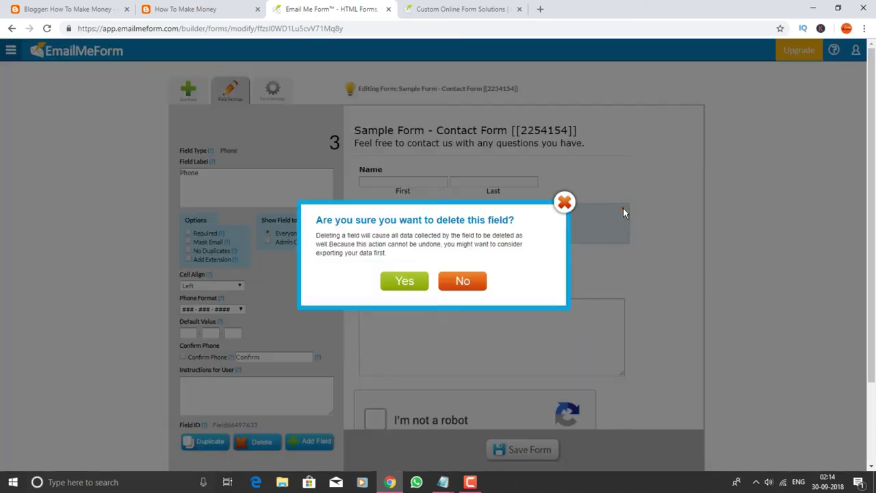
{"action": "left_click", "coordinate": [417, 278]}
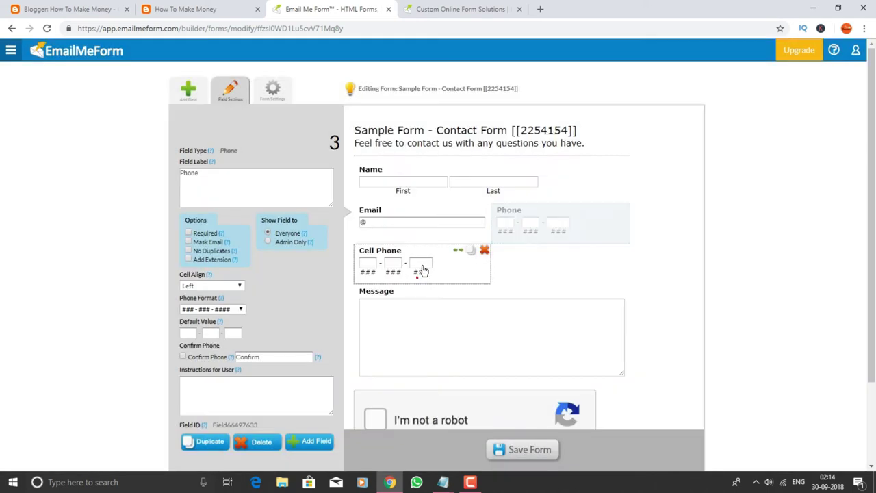
{"action": "mouse_move", "coordinate": [568, 227]}
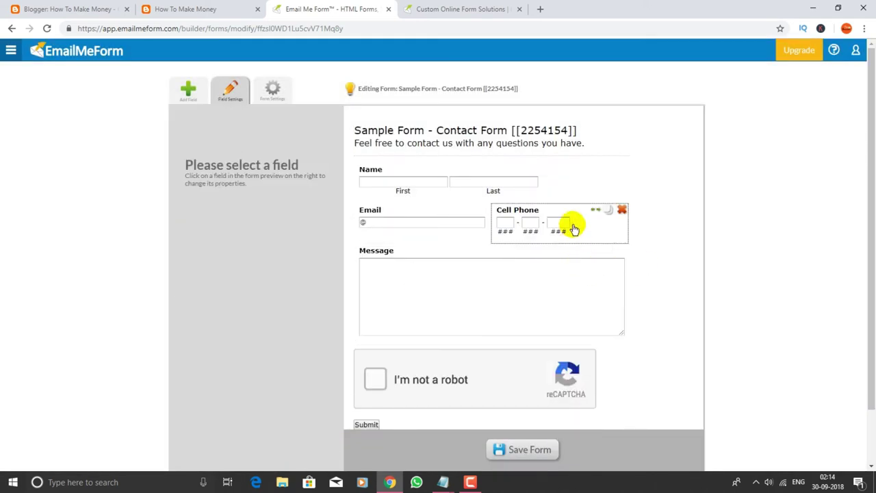
{"action": "left_click", "coordinate": [622, 209]}
{"action": "left_click", "coordinate": [420, 278]}
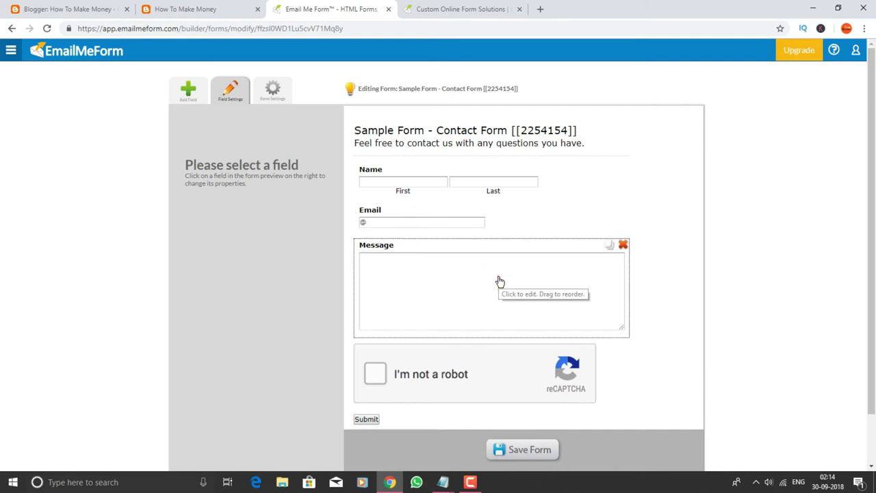
- Make the Message, Email and Name fields required
{"action": "left_click", "coordinate": [497, 277]}
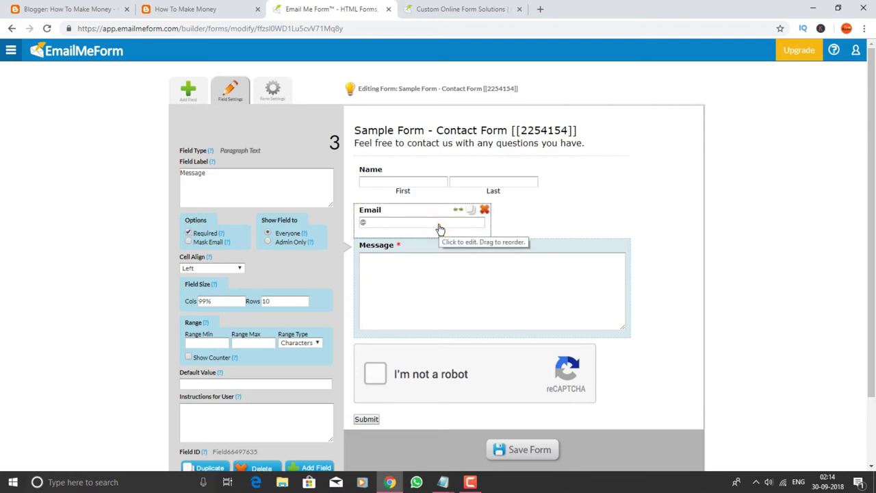
{"action": "left_click", "coordinate": [439, 229]}
{"action": "left_click", "coordinate": [188, 233]}
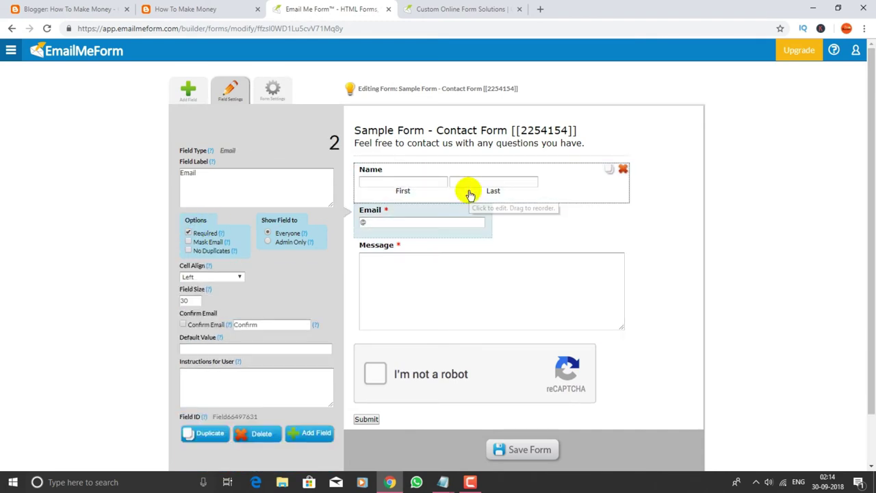
{"action": "left_click", "coordinate": [469, 193]}
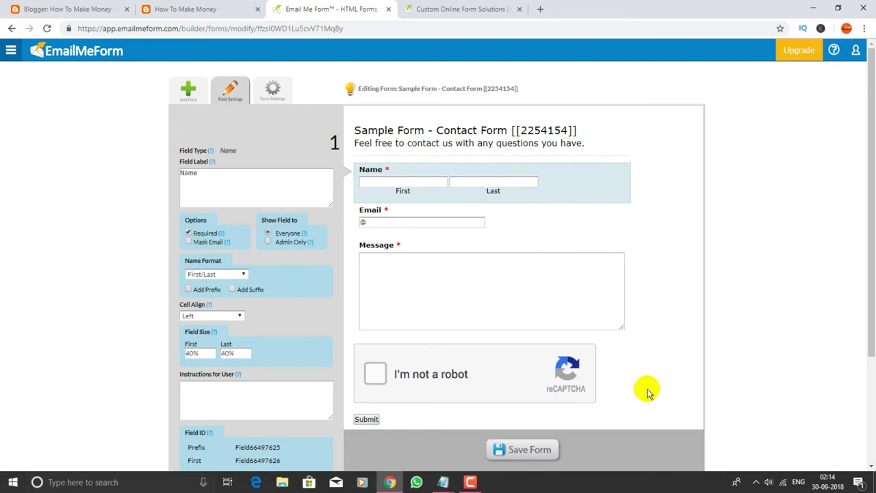
- Set the form's Anti Spam option to None to remove the reCAPTCHA
{"action": "left_click", "coordinate": [519, 381]}
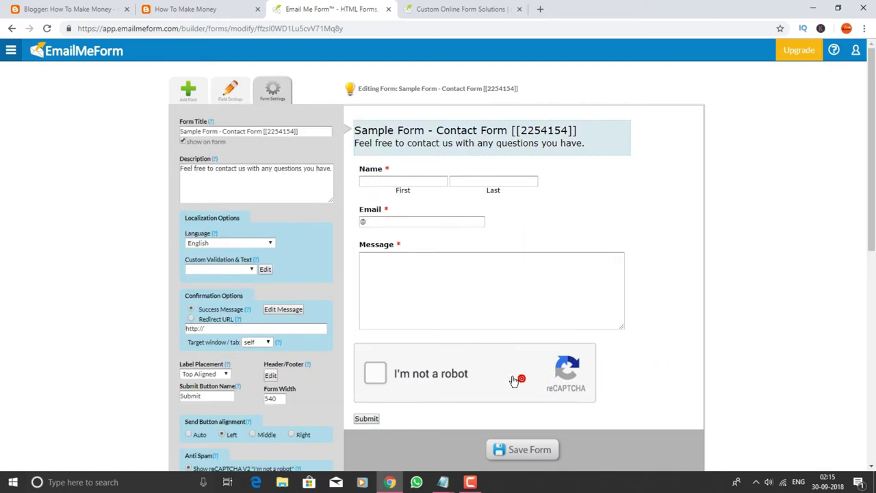
{"action": "scroll", "coordinate": [251, 301], "scroll_direction": "down", "scroll_amount": 2}
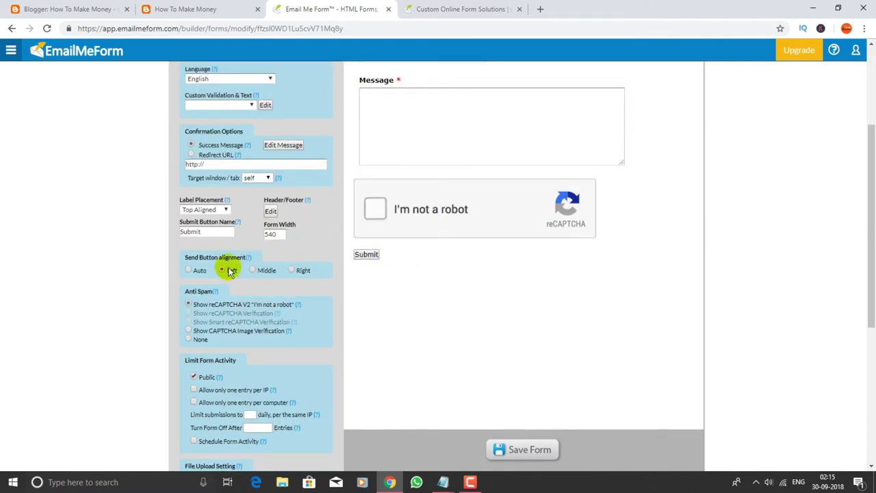
{"action": "left_click", "coordinate": [453, 209]}
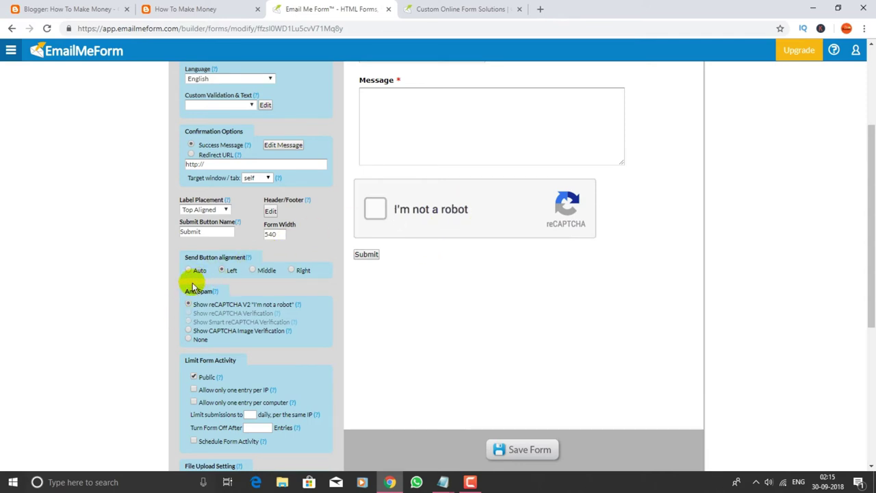
{"action": "left_click", "coordinate": [190, 341]}
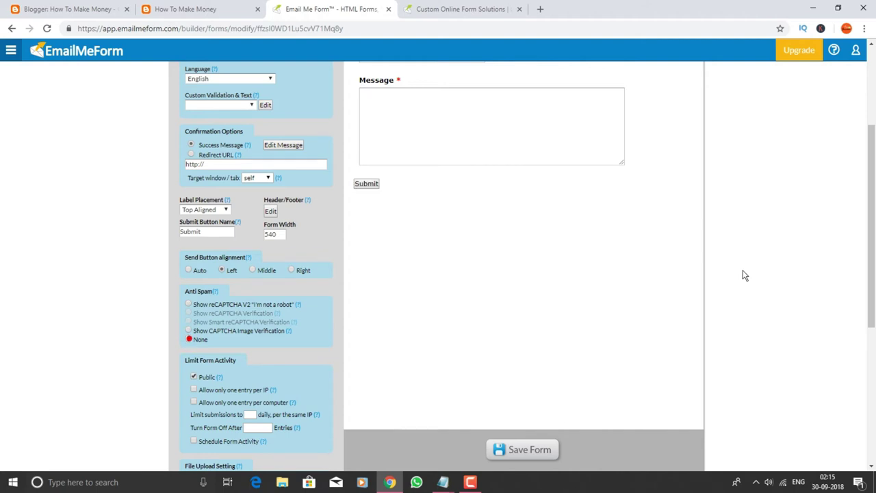
- Title the form HindiSchoolOnline, set its description to "feel free to ask anything", and save the form
{"action": "scroll", "coordinate": [749, 274], "scroll_direction": "up", "scroll_amount": 3}
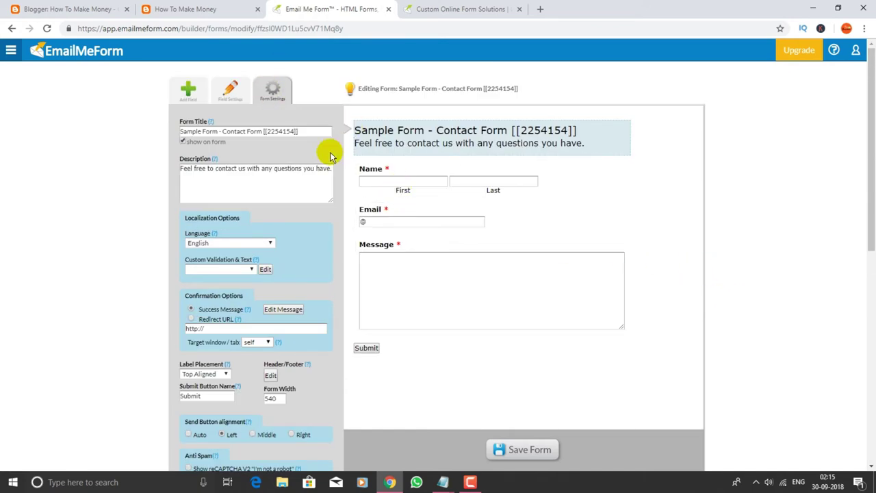
{"action": "left_click_drag", "start_coordinate": [302, 130], "coordinate": [2, 106]}
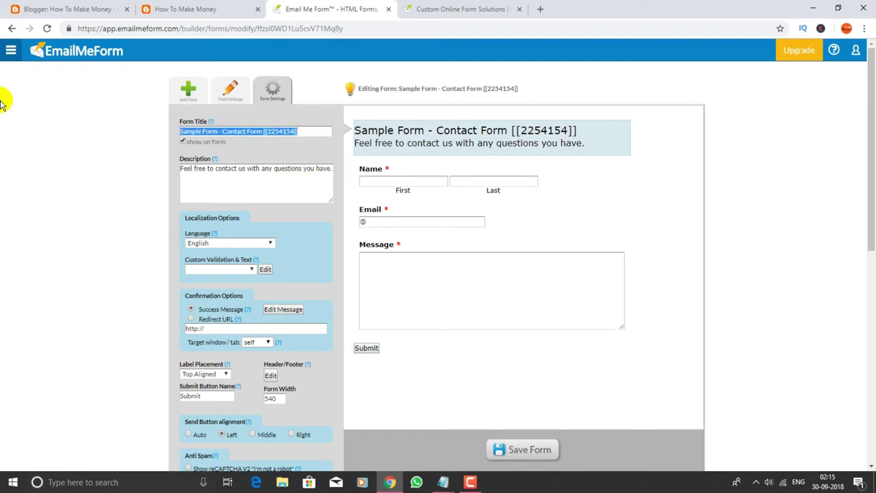
{"action": "type", "text": "HindiSchoolOnline"}
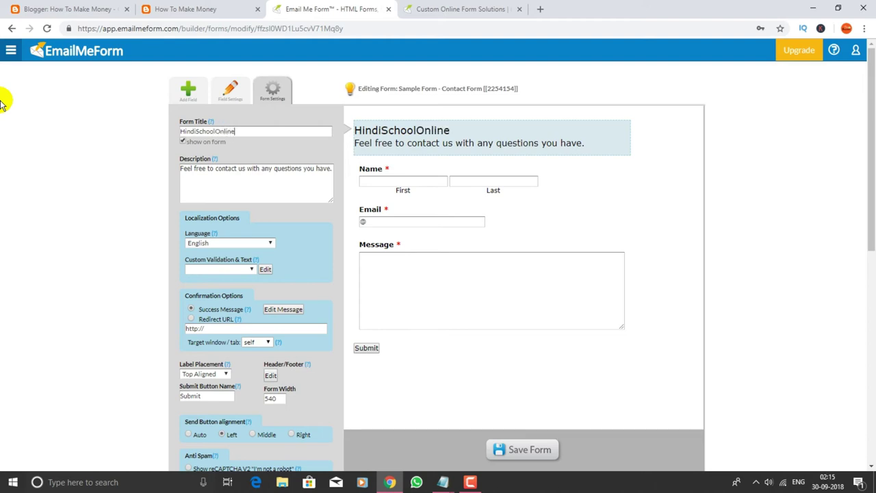
{"action": "left_click", "coordinate": [277, 179]}
{"action": "key", "text": "ctrl+a"}
{"action": "type", "text": "fee"}
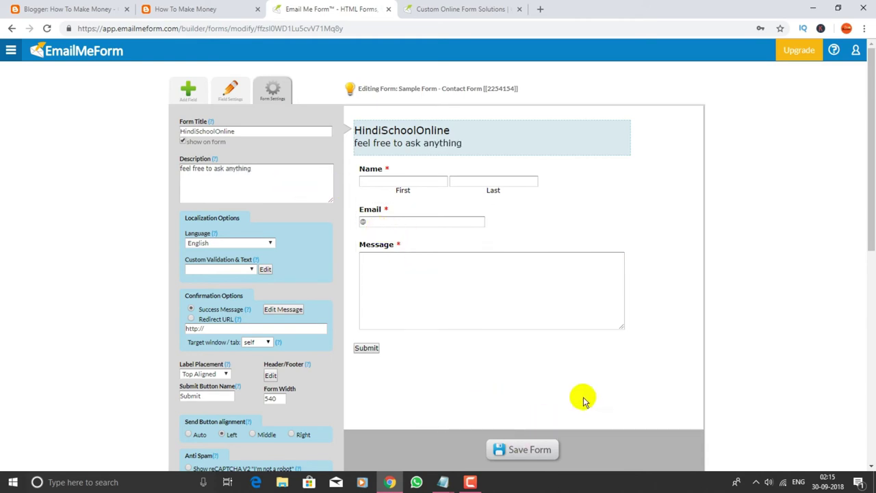
{"action": "scroll", "coordinate": [584, 401], "scroll_direction": "down", "scroll_amount": 2}
{"action": "left_click", "coordinate": [524, 446]}
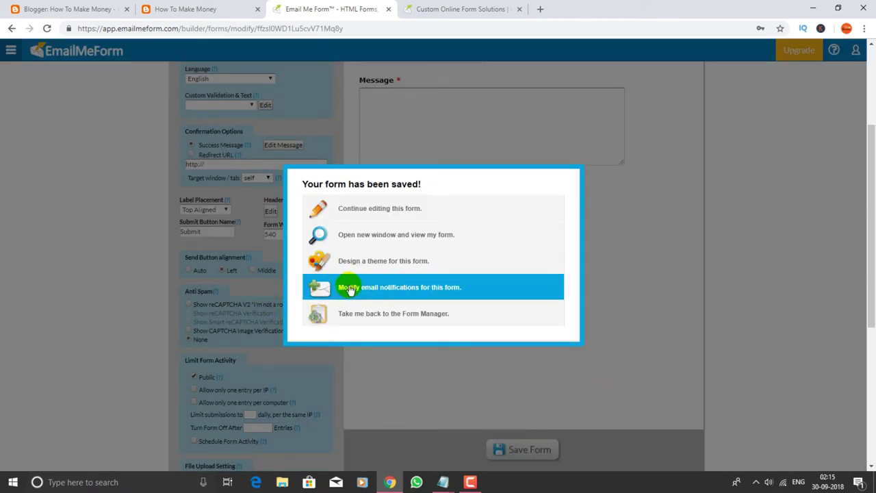
- Open the form's email notification settings and save them with the existing recipient address
{"action": "left_click", "coordinate": [415, 285]}
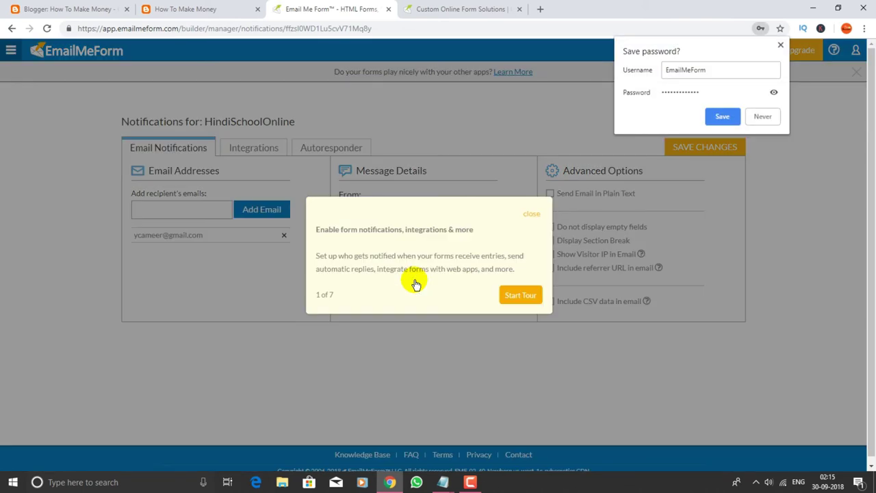
{"action": "left_click", "coordinate": [528, 215]}
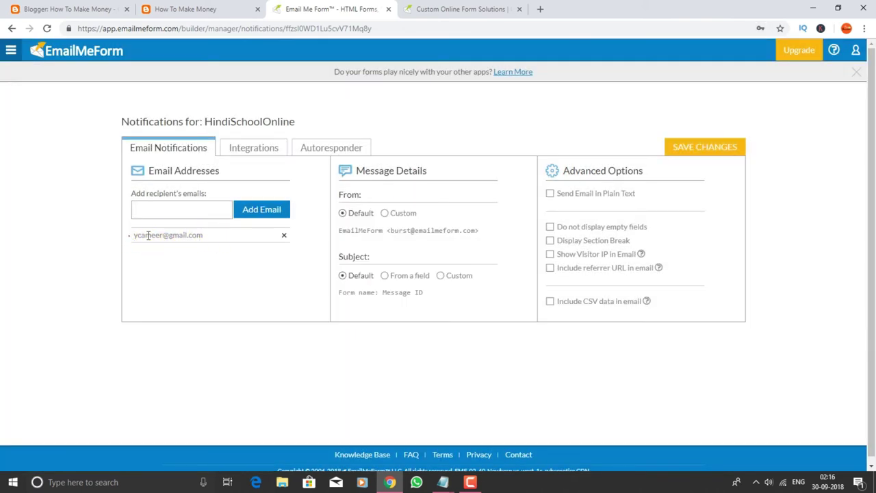
{"action": "left_click", "coordinate": [209, 272]}
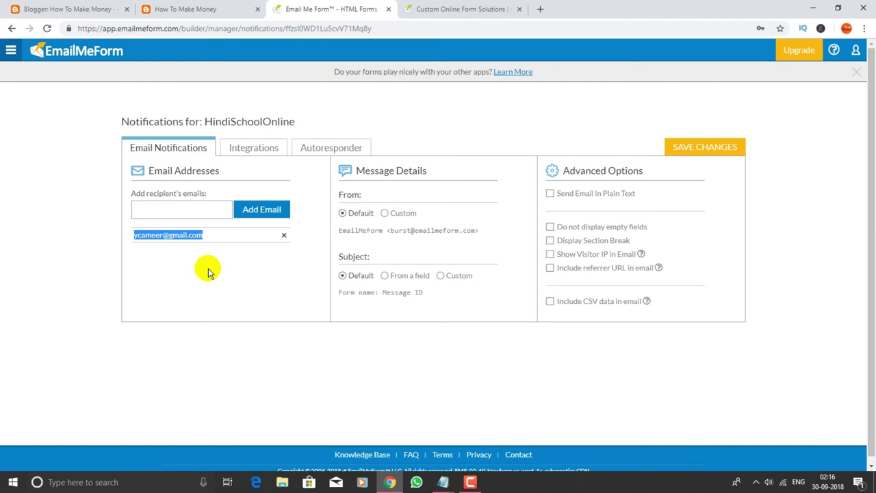
{"action": "left_click", "coordinate": [695, 156]}
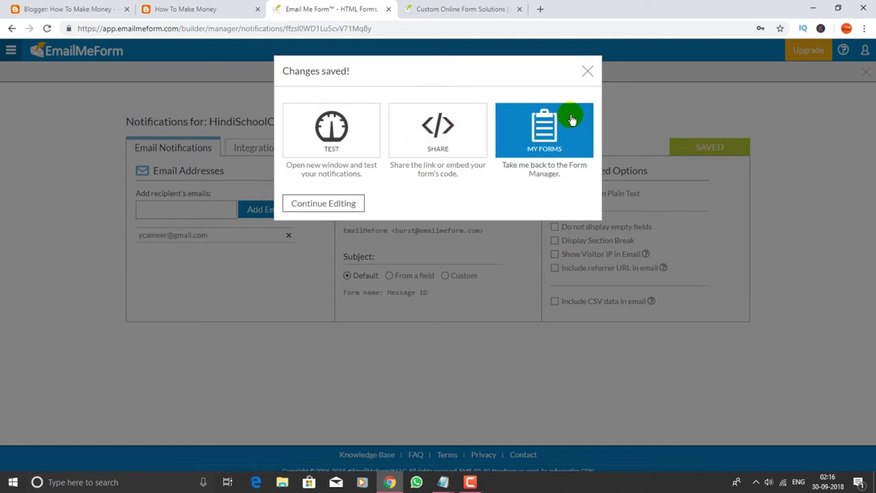
- Open the form's sharing options and copy the full HTML+CSS+JS embed code
{"action": "left_click", "coordinate": [445, 130]}
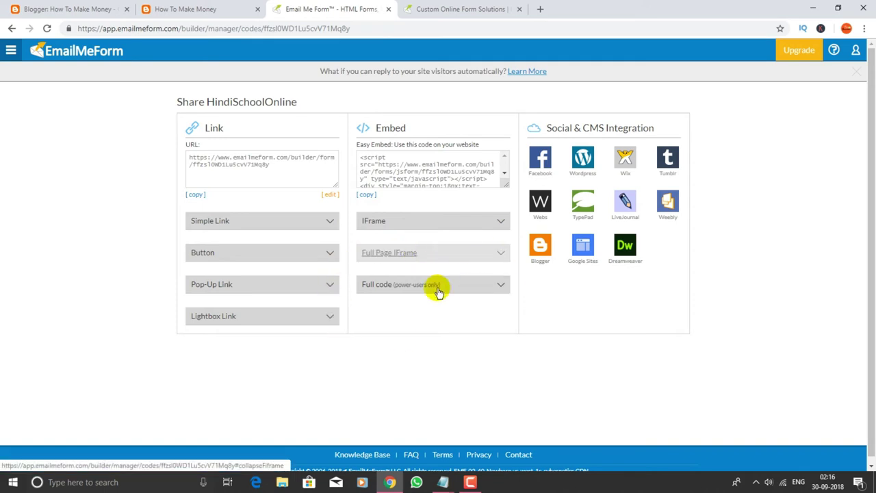
{"action": "left_click", "coordinate": [467, 293]}
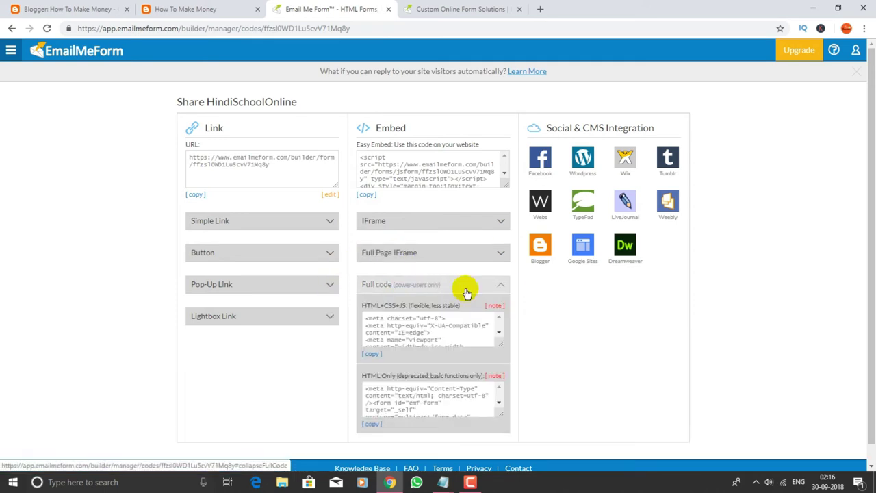
{"action": "left_click", "coordinate": [386, 319]}
{"action": "right_click", "coordinate": [385, 319]}
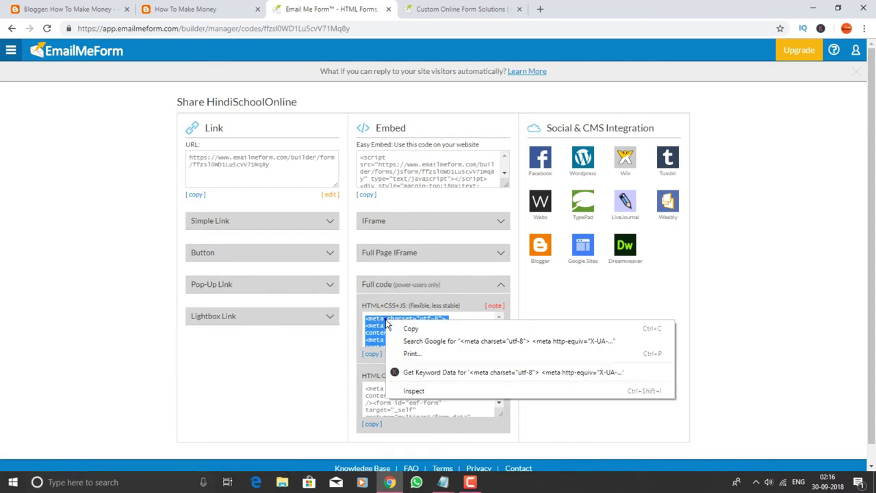
{"action": "left_click", "coordinate": [403, 328]}
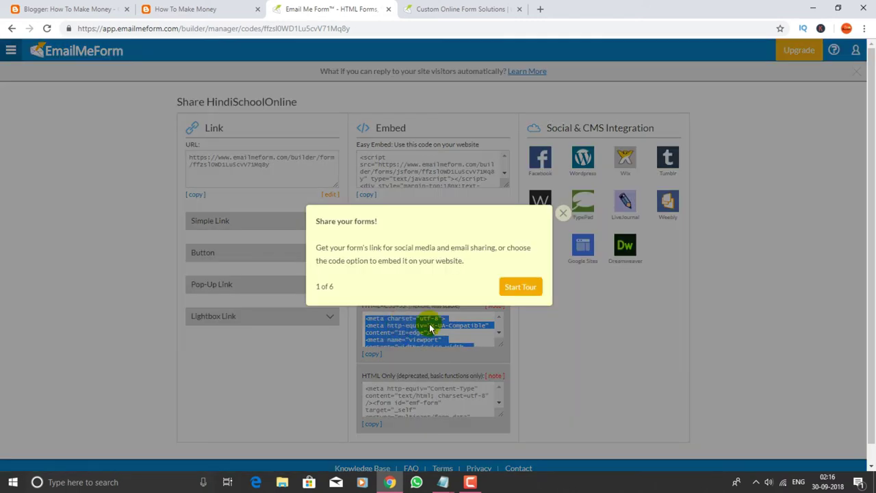
{"action": "left_click", "coordinate": [564, 213]}
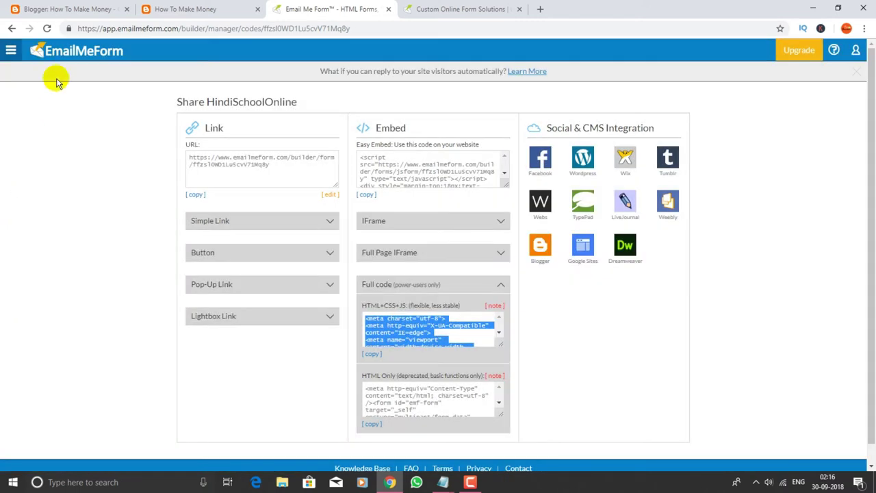
- Switch to the CONTACT US page in Blogger and replace all of its HTML source with the copied form embed code
{"action": "left_click", "coordinate": [63, 9]}
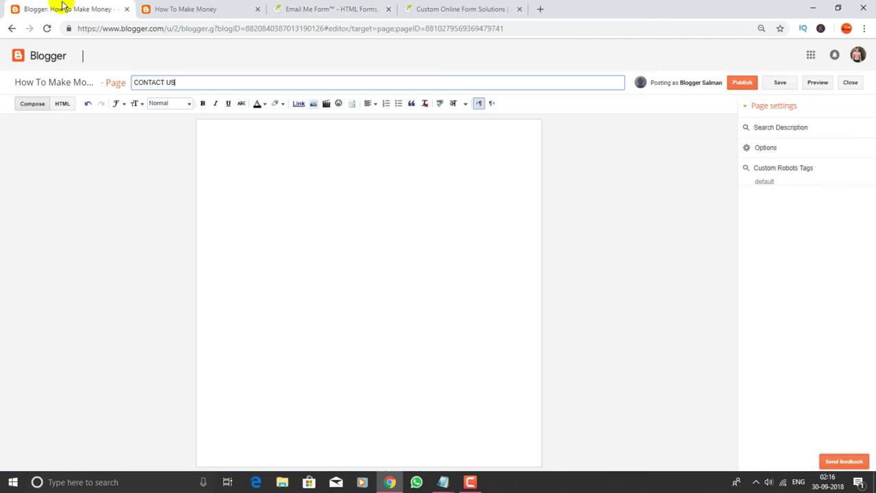
{"action": "left_click", "coordinate": [325, 173]}
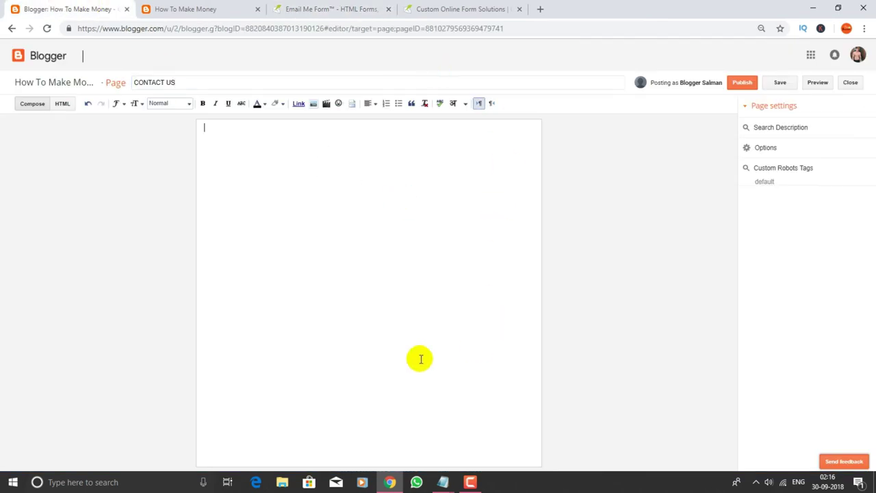
{"action": "left_click", "coordinate": [61, 7]}
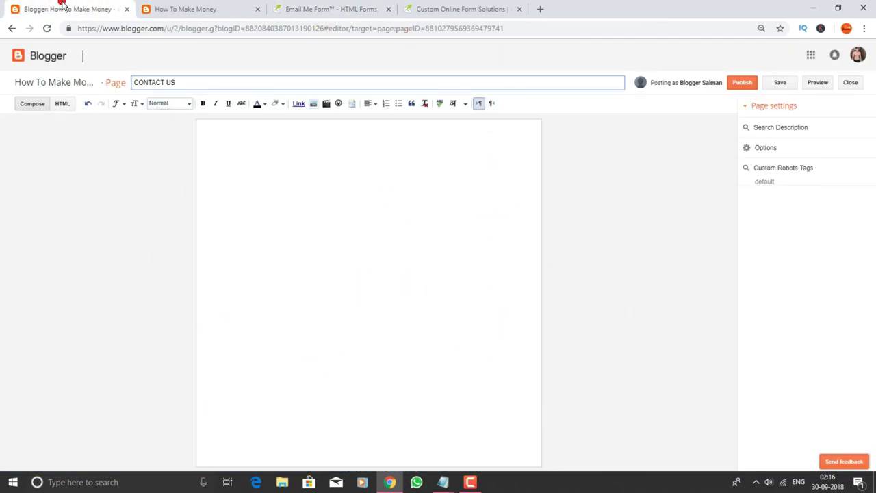
{"action": "left_click", "coordinate": [324, 174]}
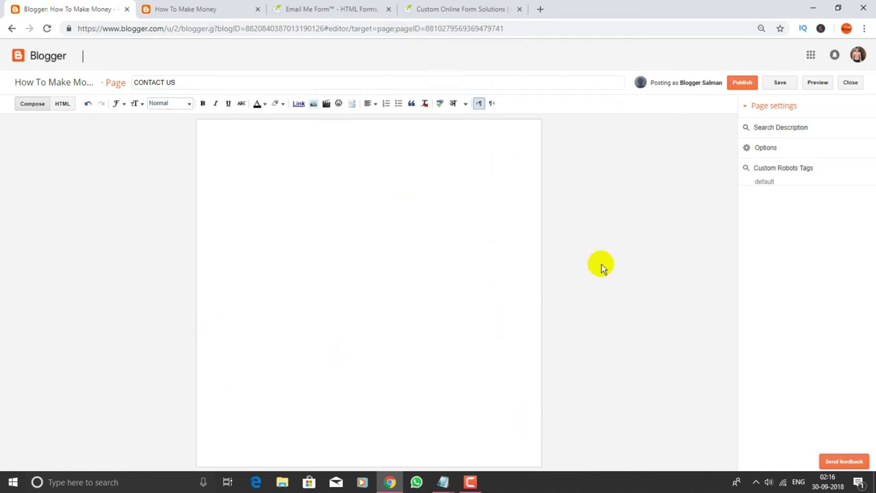
{"action": "left_click", "coordinate": [61, 6]}
{"action": "left_click", "coordinate": [398, 195]}
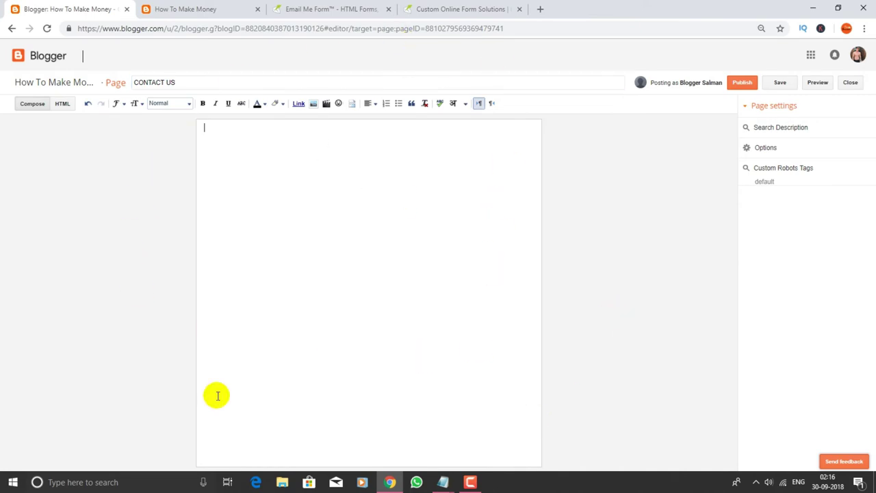
{"action": "left_click", "coordinate": [66, 104]}
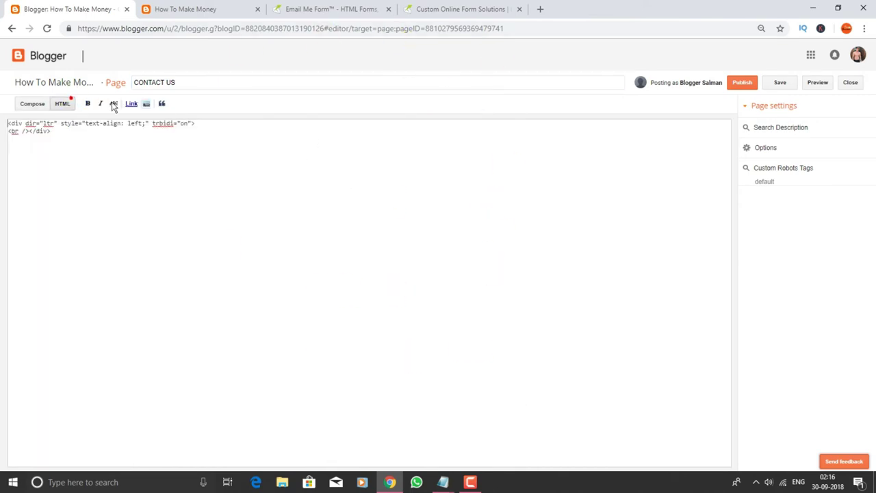
{"action": "left_click_drag", "start_coordinate": [447, 169], "coordinate": [2, 106]}
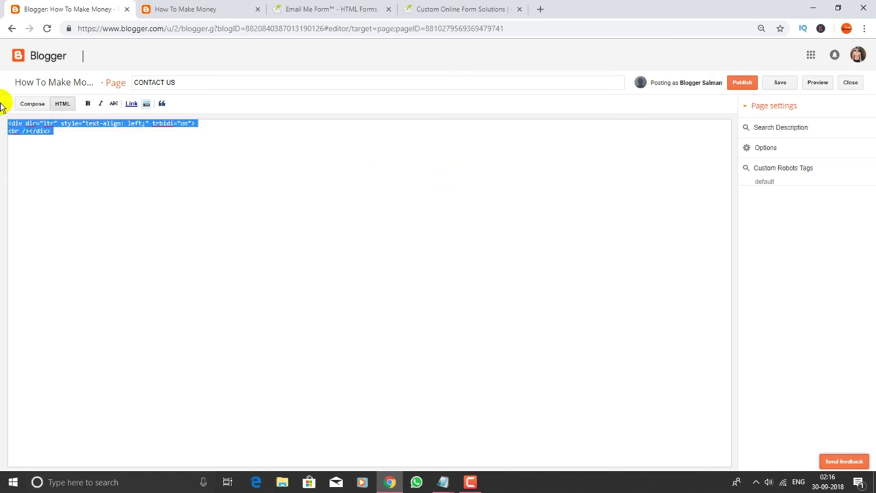
{"action": "key", "text": "BackSpace"}
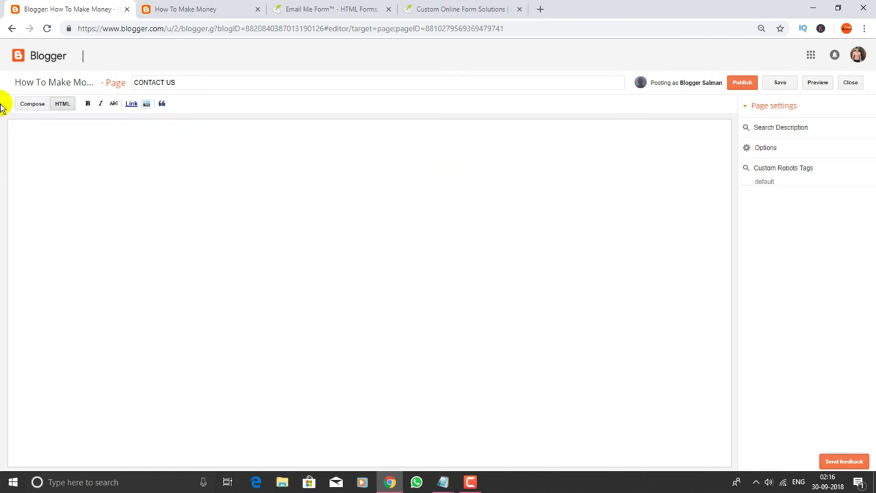
{"action": "key", "text": "ctrl+v"}
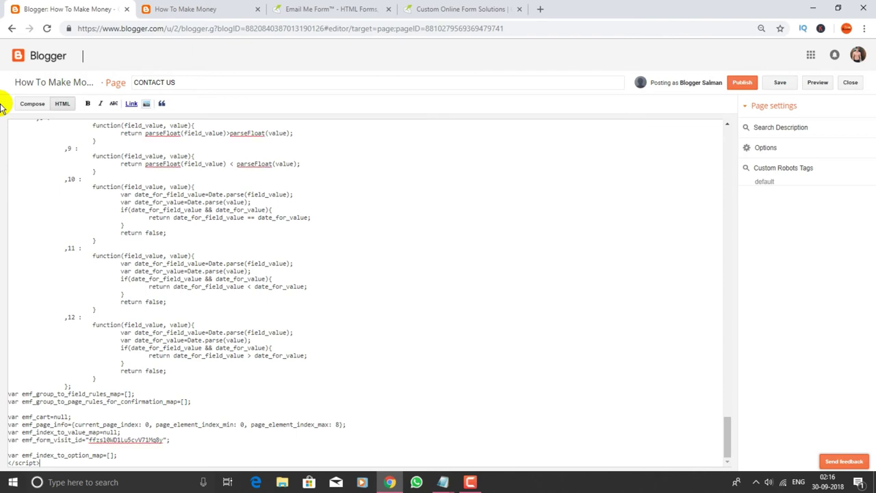
{"action": "scroll", "coordinate": [391, 342], "scroll_direction": "up", "scroll_amount": 15}
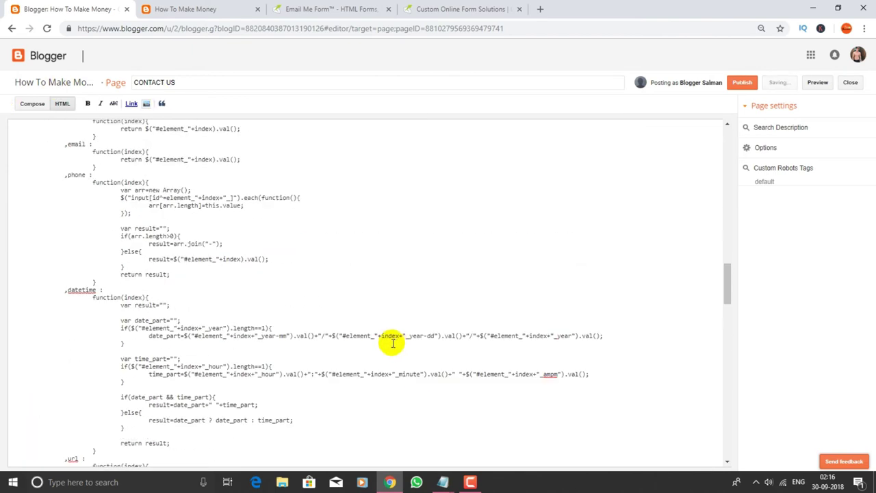
{"action": "scroll", "coordinate": [392, 342], "scroll_direction": "up", "scroll_amount": 5}
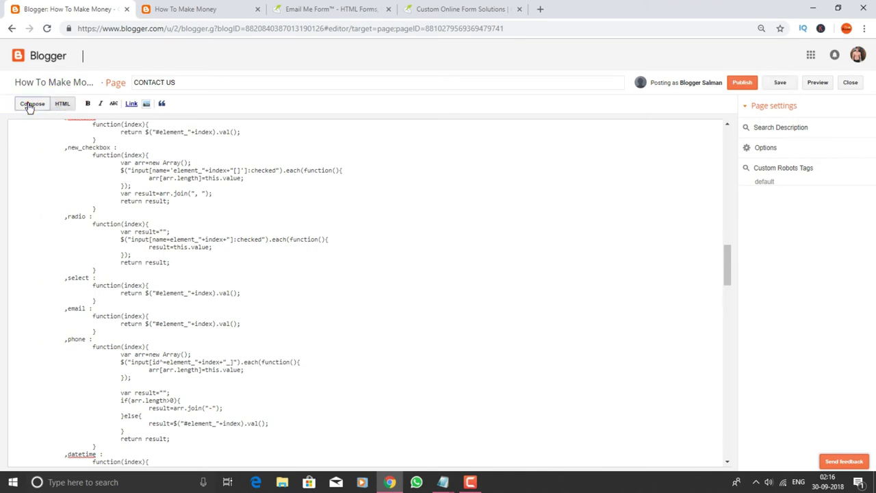
- Show the page in Compose view and remove the EmailMeForm line above the form
{"action": "left_click", "coordinate": [31, 104]}
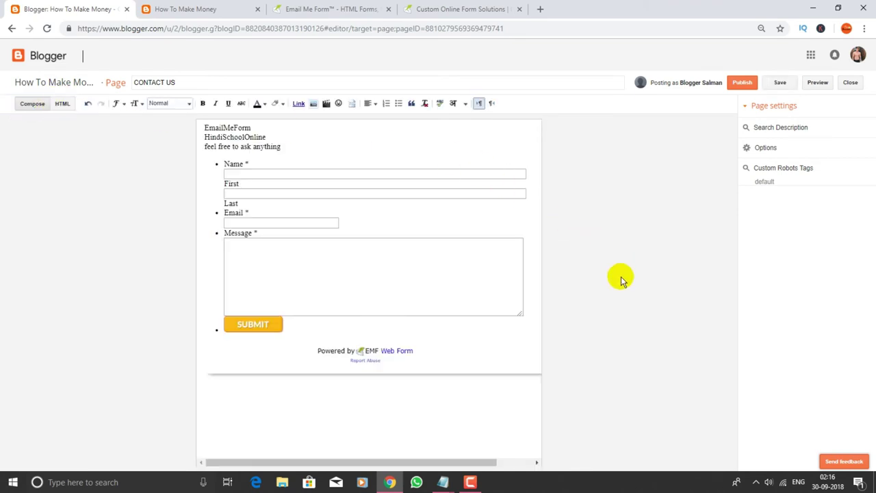
{"action": "left_click_drag", "start_coordinate": [265, 127], "coordinate": [72, 128]}
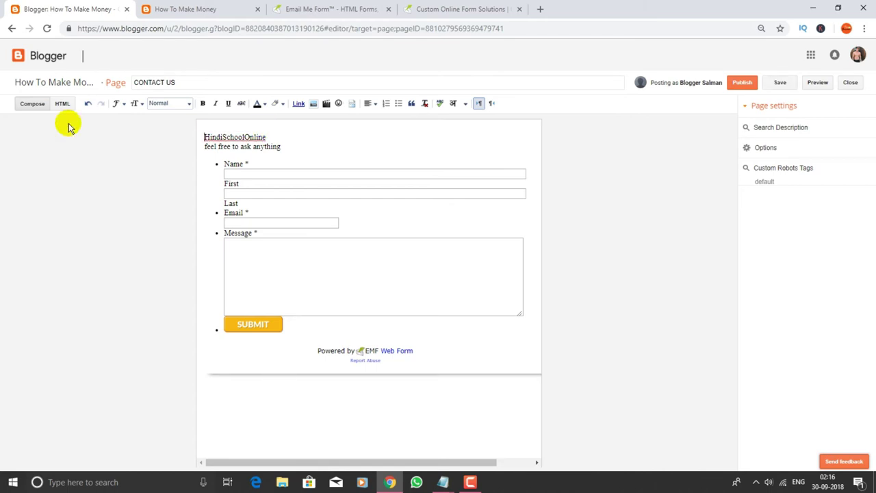
{"action": "key", "text": "BackSpace"}
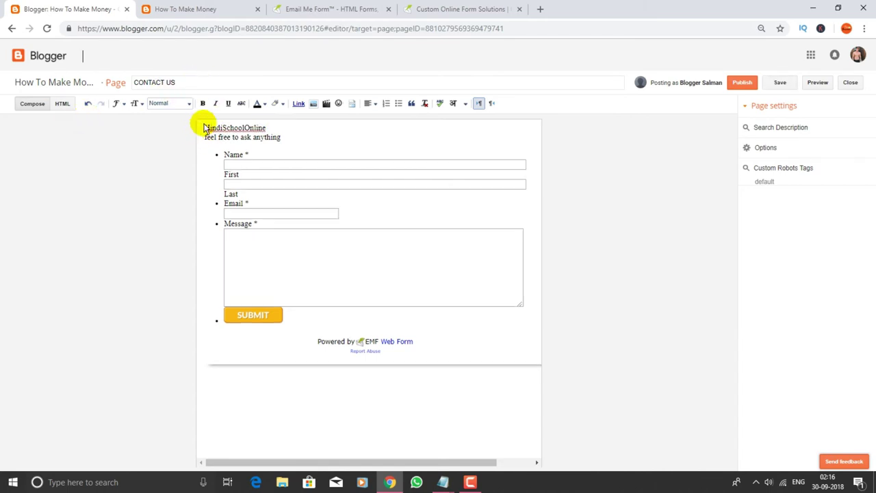
- Make the HindiSchoolOnline heading above the form bold and set its text size to Largest
{"action": "left_click_drag", "start_coordinate": [274, 127], "coordinate": [181, 106]}
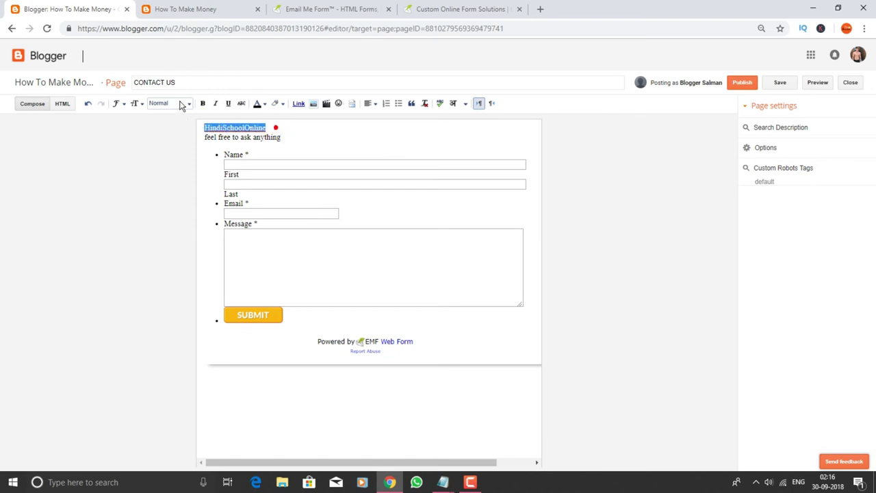
{"action": "left_click", "coordinate": [203, 102]}
{"action": "left_click", "coordinate": [183, 103]}
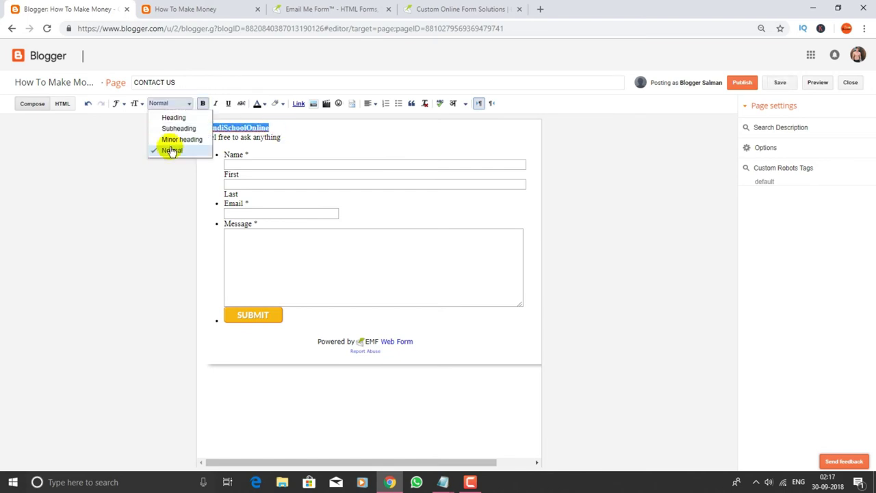
{"action": "left_click", "coordinate": [140, 103]}
{"action": "left_click", "coordinate": [140, 106]}
{"action": "left_click", "coordinate": [140, 104]}
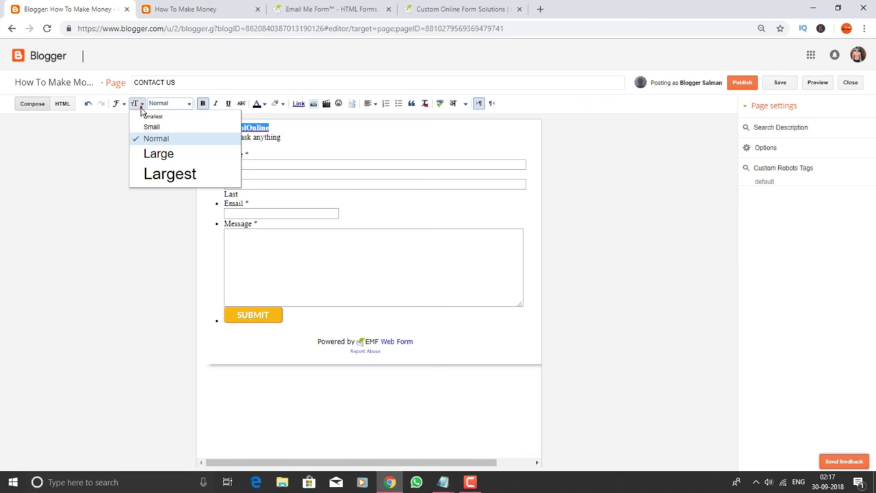
{"action": "left_click", "coordinate": [160, 176]}
- Increase the text size of the "feel free to ask anything" line
{"action": "left_click", "coordinate": [292, 149]}
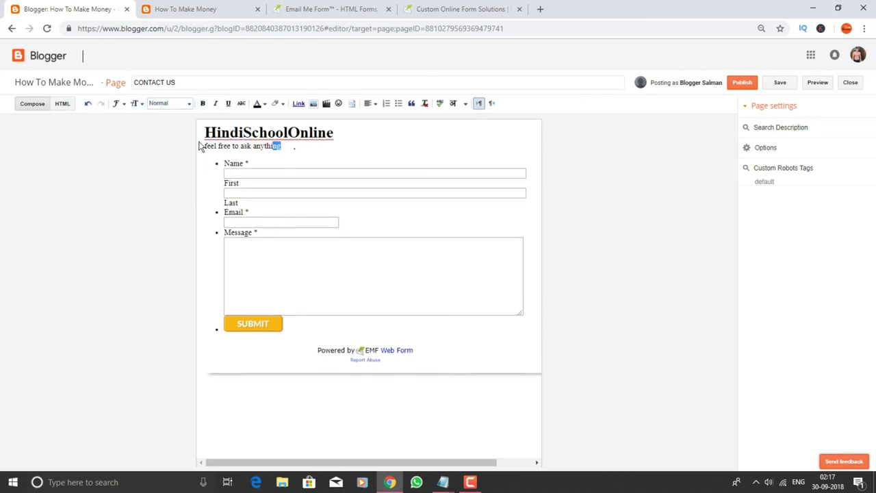
{"action": "left_click_drag", "start_coordinate": [199, 147], "coordinate": [187, 140]}
{"action": "left_click", "coordinate": [319, 161]}
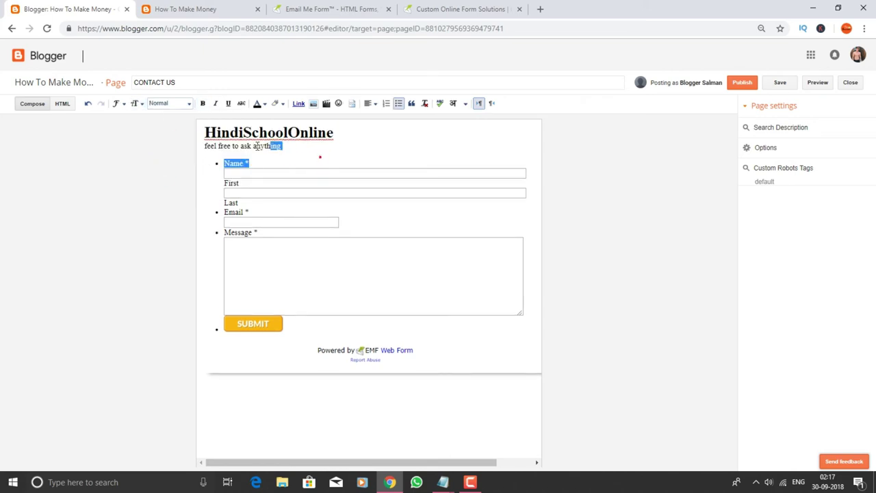
- Replace the "EMF Web Form" credit after "Powered by" with HindiSchoolOnline and publish the CONTACT US page
{"action": "left_click", "coordinate": [368, 355]}
{"action": "left_click", "coordinate": [425, 354]}
{"action": "left_click_drag", "start_coordinate": [402, 356], "coordinate": [378, 356]}
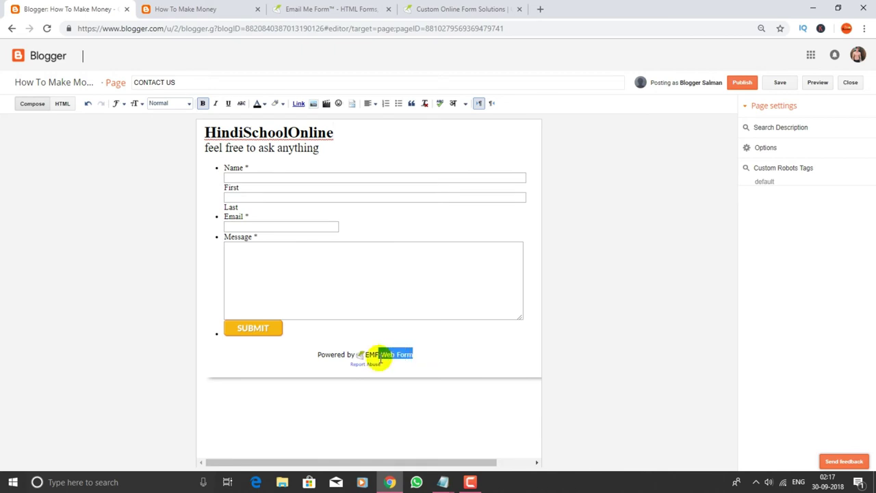
{"action": "key", "text": "BackSpace"}
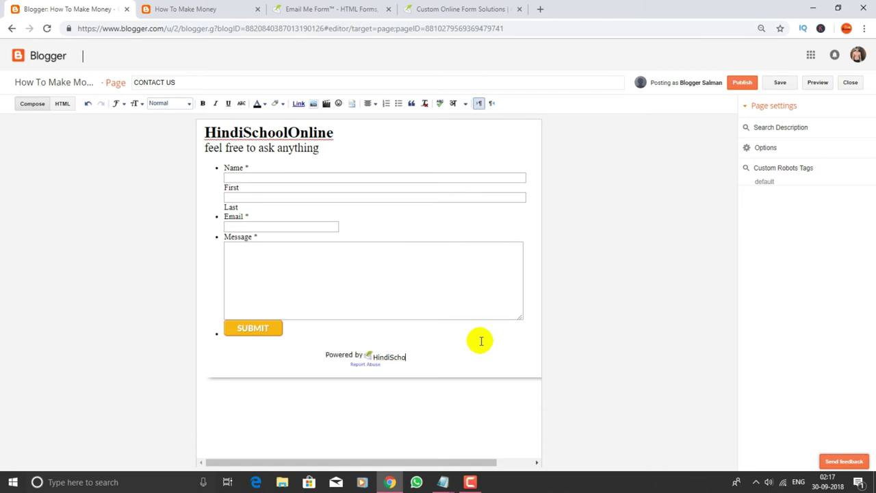
{"action": "type", "text": "n"}
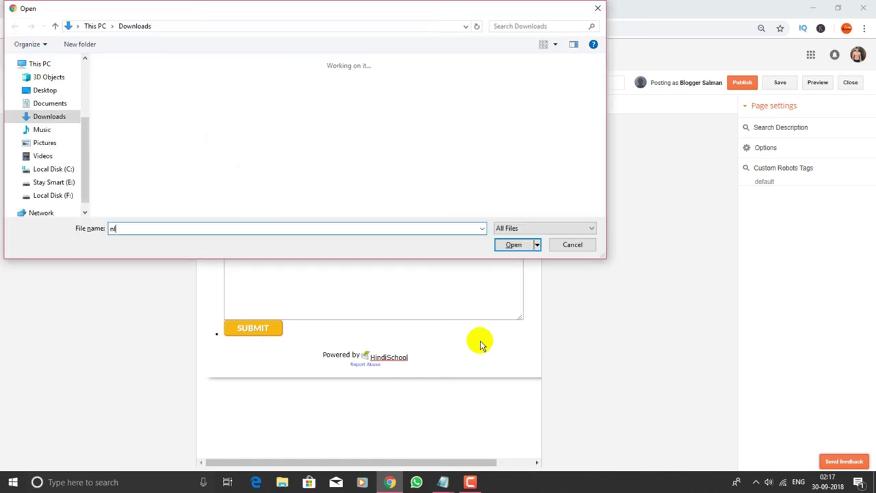
{"action": "left_click", "coordinate": [571, 245]}
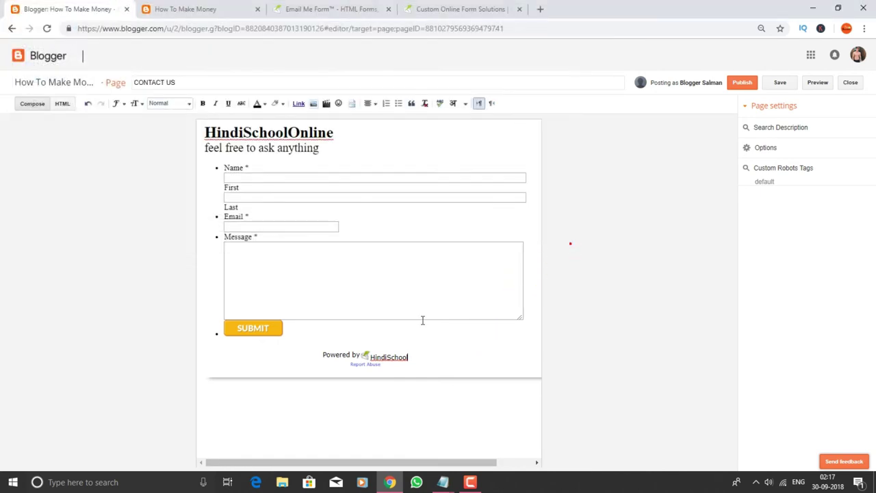
{"action": "left_click", "coordinate": [423, 363]}
{"action": "type", "text": "Online"}
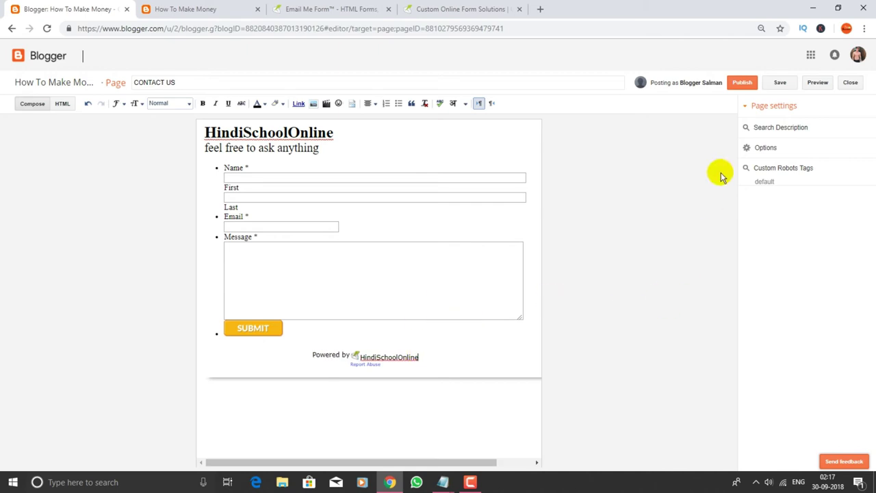
{"action": "left_click", "coordinate": [743, 83]}
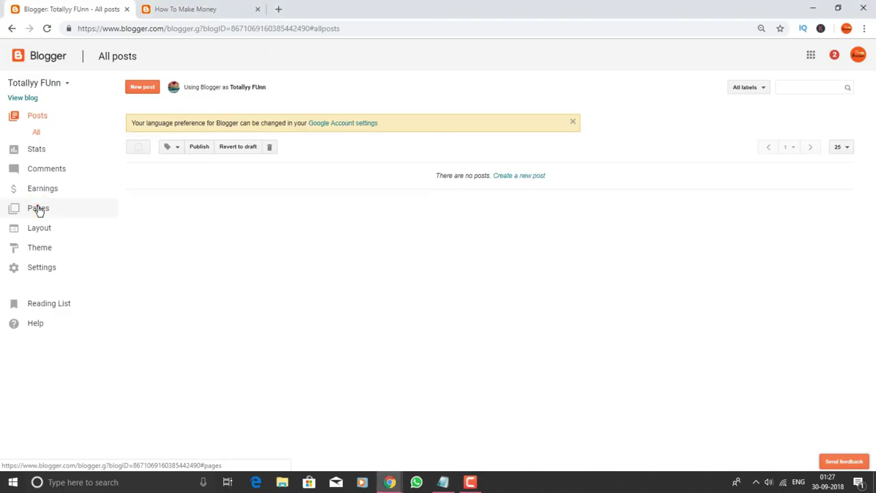
- Review the How To Make Money blog's list of pages and the navigation links on its live site
{"action": "left_click", "coordinate": [38, 207]}
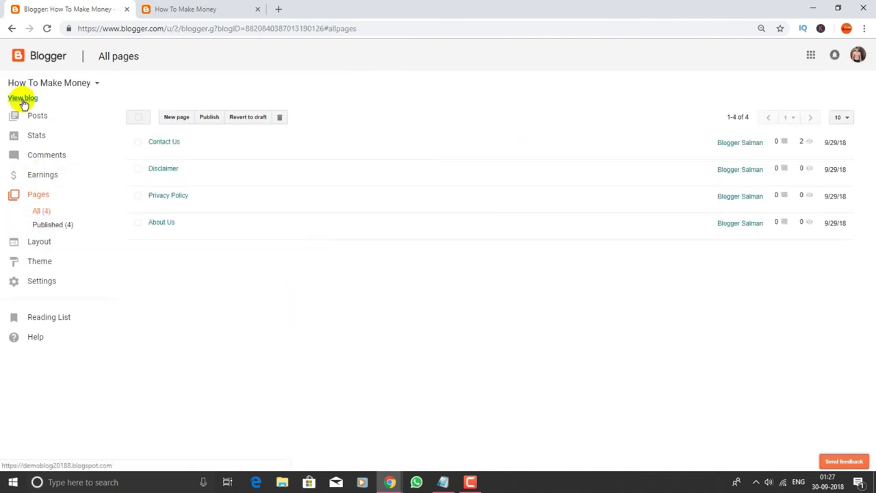
{"action": "left_click", "coordinate": [23, 99]}
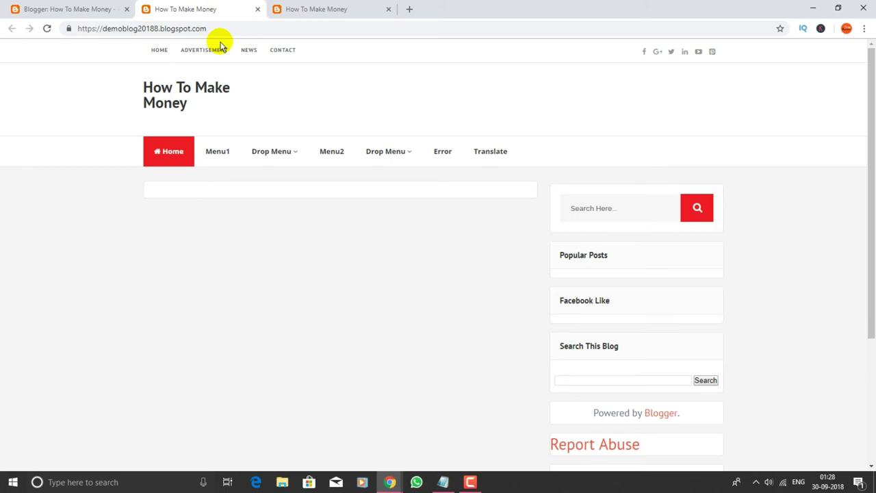
{"action": "left_click", "coordinate": [88, 8]}
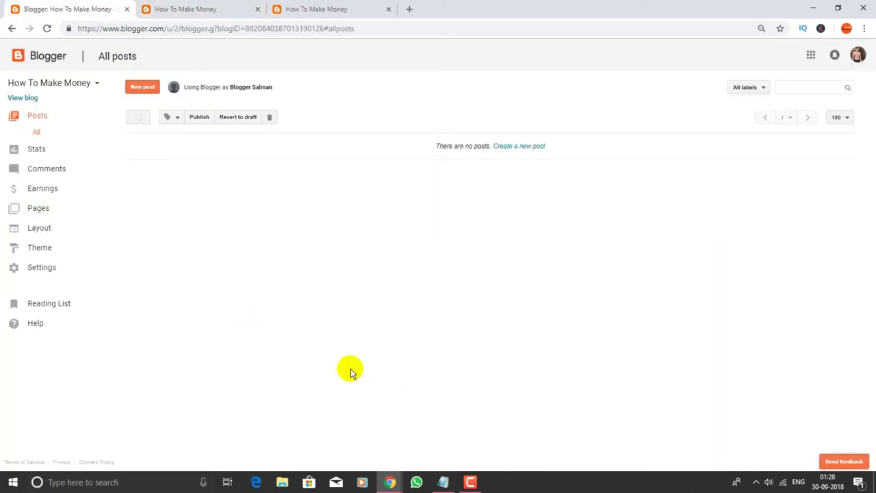
- Open the blog theme's HTML for editing and search it for "contact" to locate the top navigation links
{"action": "left_click", "coordinate": [51, 248]}
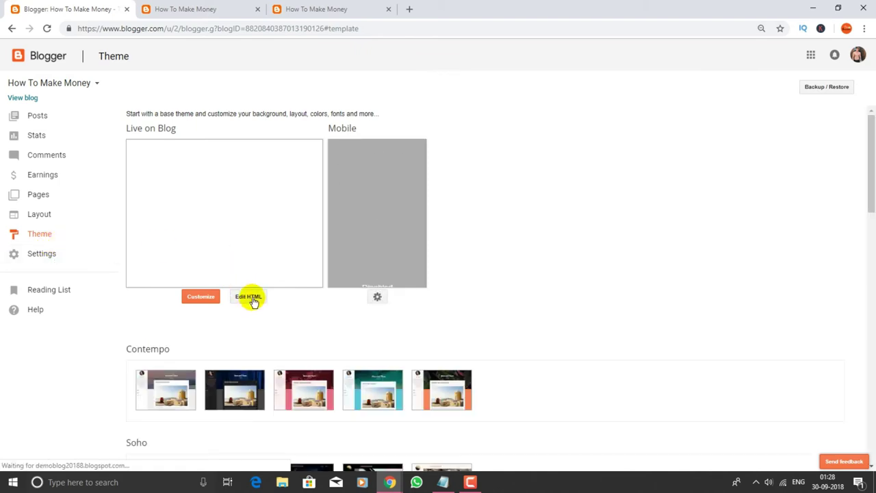
{"action": "left_click", "coordinate": [249, 297]}
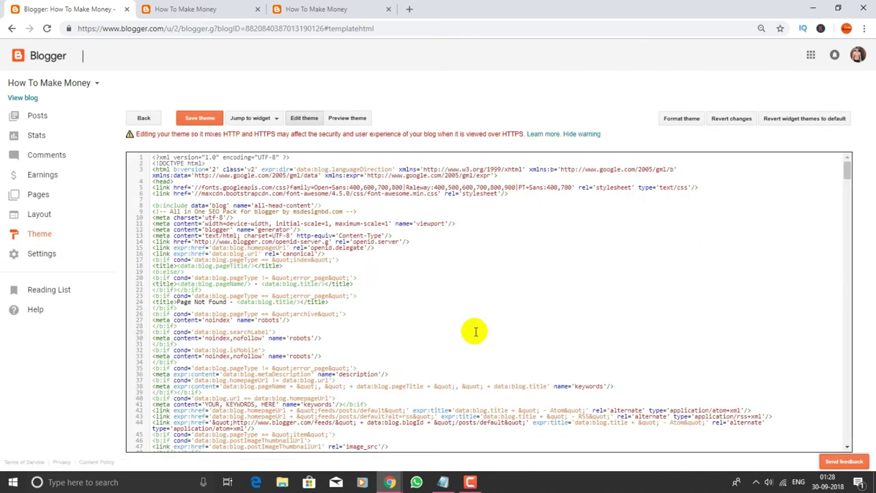
{"action": "left_click", "coordinate": [688, 254]}
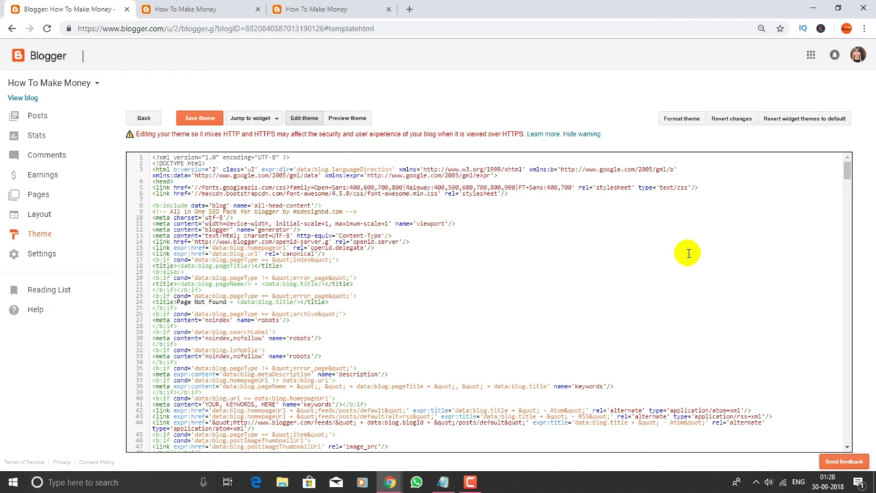
{"action": "key", "text": "ctrl+f"}
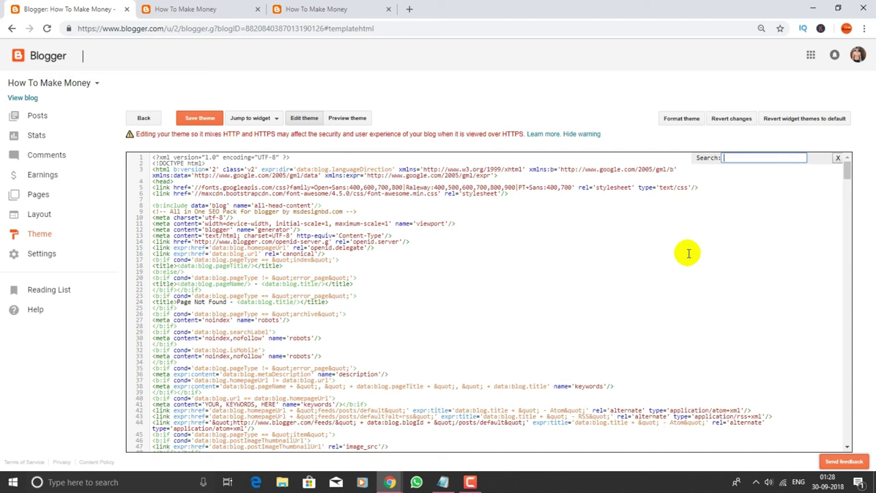
{"action": "type", "text": "contact"}
{"action": "key", "text": "Return"}
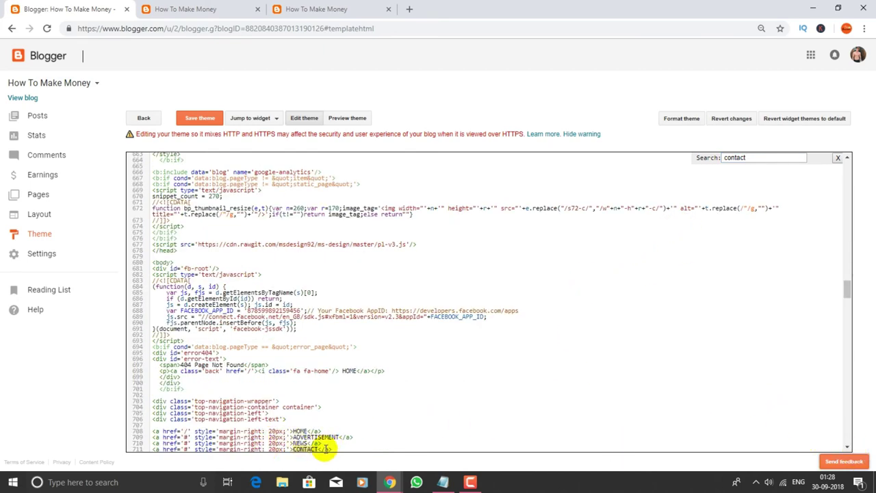
{"action": "left_click", "coordinate": [847, 447]}
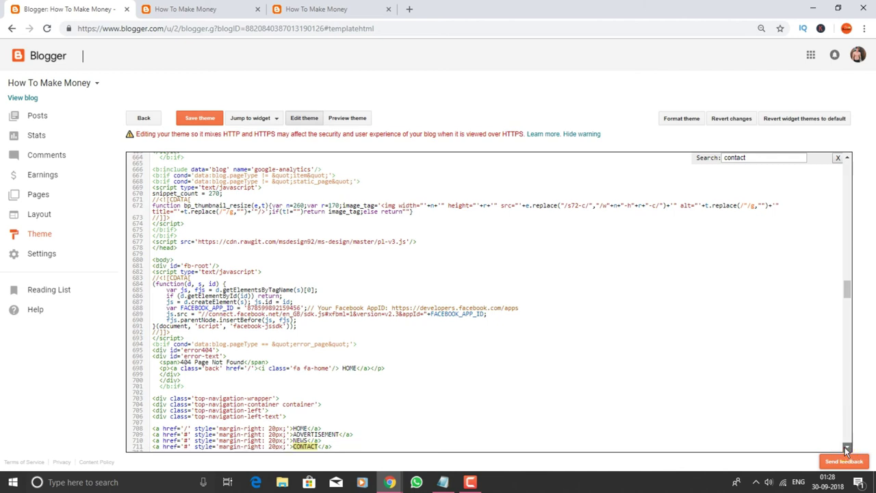
{"action": "scroll", "coordinate": [847, 447], "scroll_direction": "down", "scroll_amount": 3}
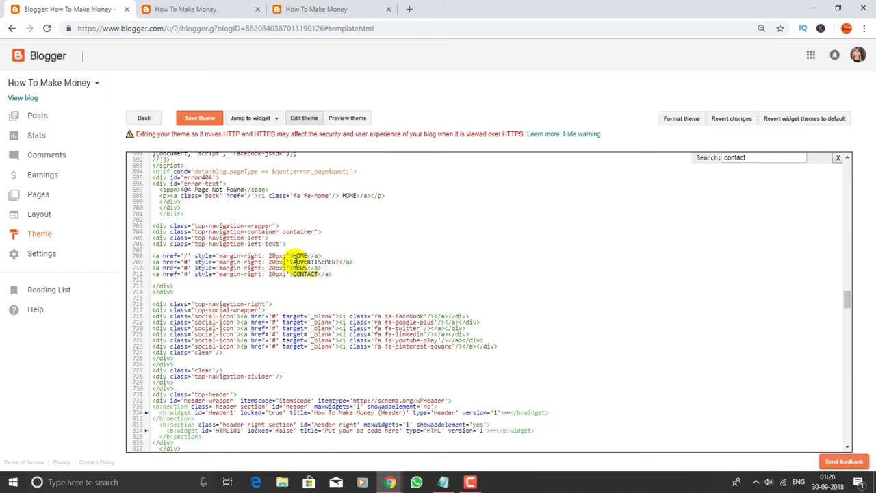
- Change the ADVERTISEMENT link label in the top navigation code to ABOUT
{"action": "left_click_drag", "start_coordinate": [293, 261], "coordinate": [342, 262]}
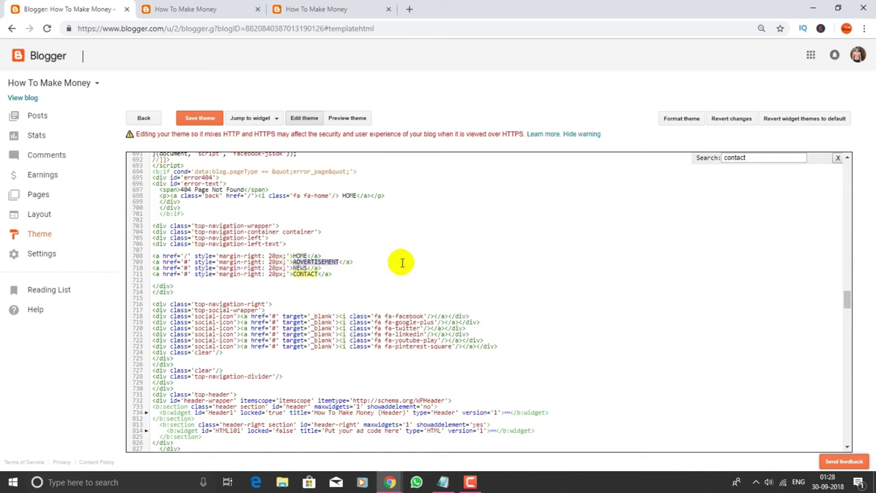
{"action": "key", "text": "BackSpace"}
{"action": "type", "text": "About"}
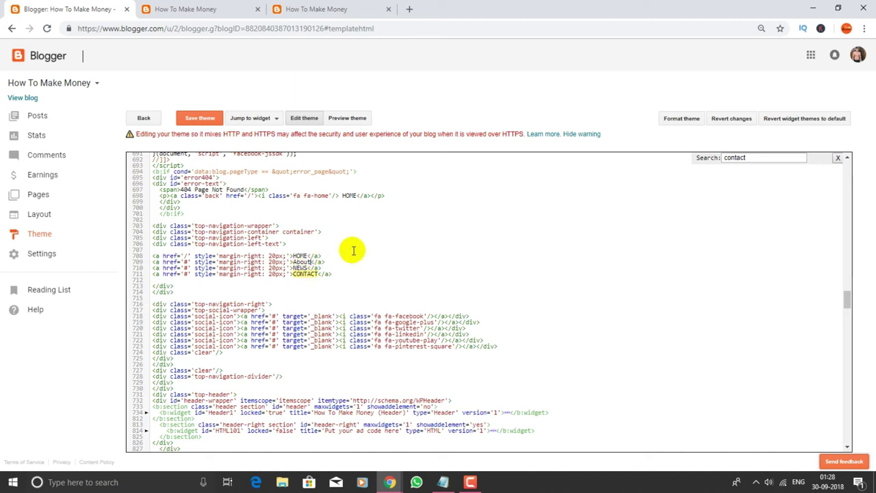
{"action": "key", "text": "BackSpace"}
{"action": "key", "text": "BackSpace"}
{"action": "key", "text": "BackSpace"}
{"action": "key", "text": "BackSpace"}
{"action": "type", "text": "BOUT"}
- Replace the NEWS link label in the top navigation code with the Privacy Policy page's name in capitals
{"action": "key", "text": "Down"}
{"action": "key", "text": "BackSpace"}
{"action": "key", "text": "BackSpace"}
{"action": "key", "text": "BackSpace"}
{"action": "key", "text": "BackSpace"}
{"action": "type", "text": "PRIVACY P"}
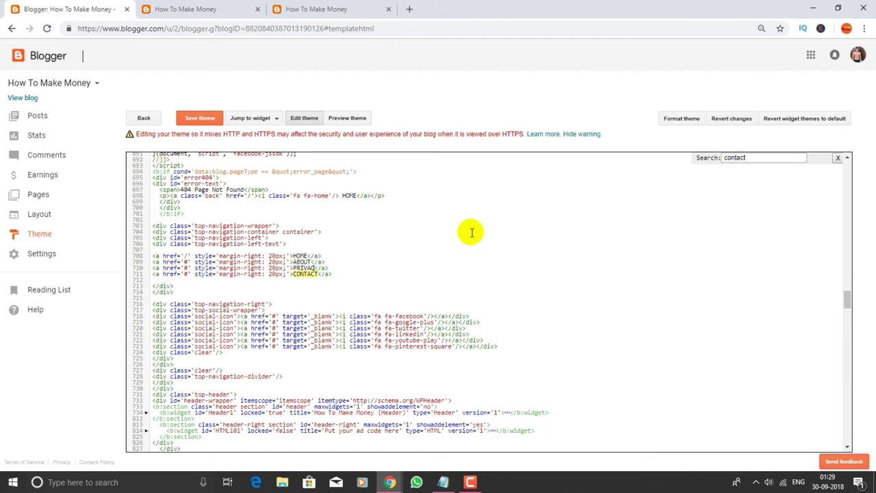